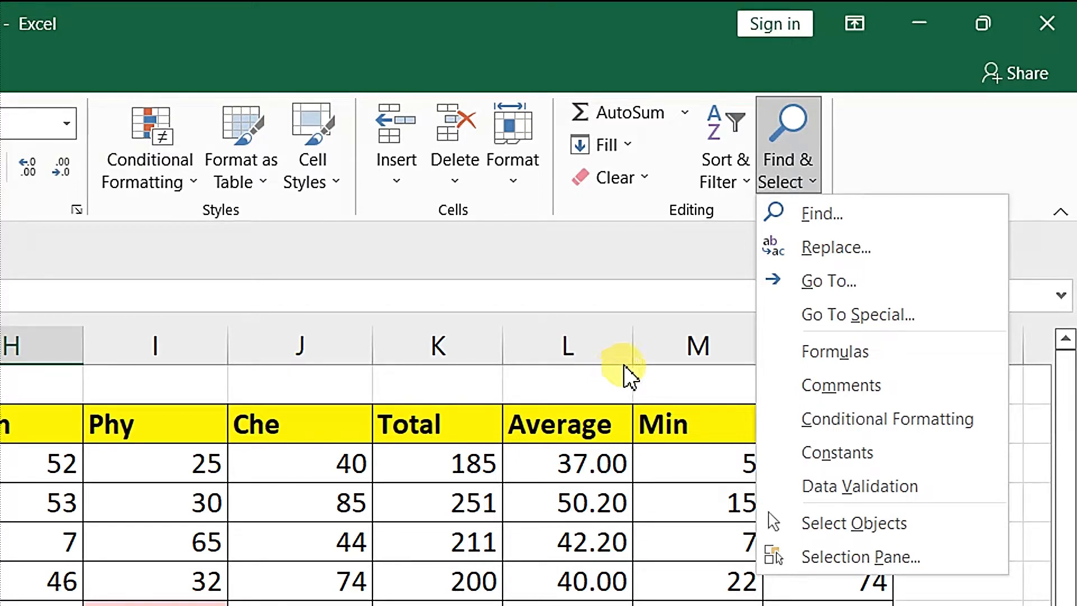
# Step: Jump to cell A100 on the Trick3 sheet using Go To
pyautogui.click(808, 298)
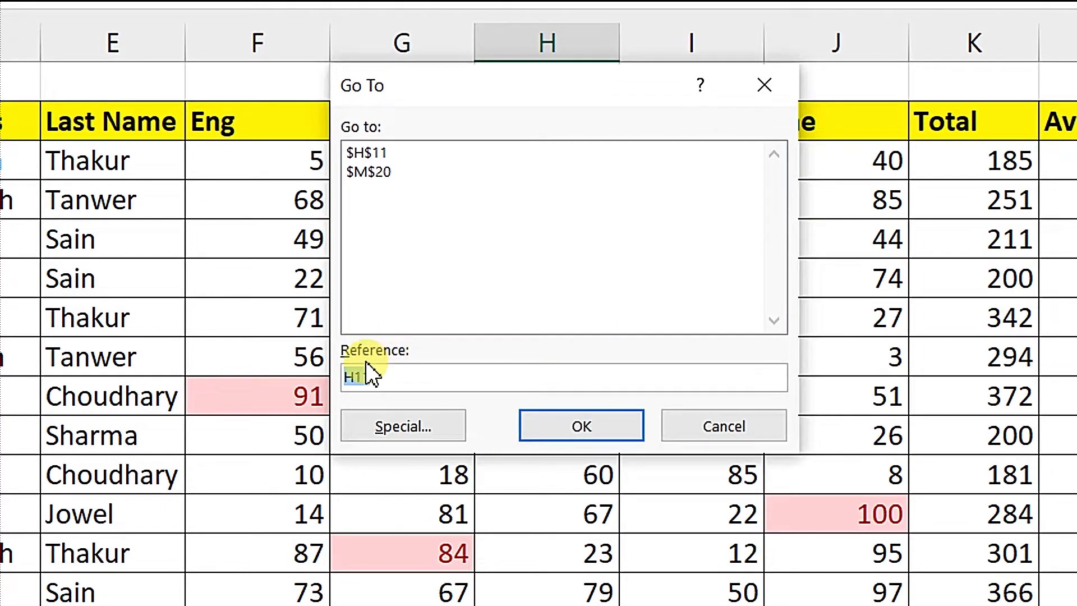
pyautogui.write('a100')
pyautogui.moveTo(376, 376); pyautogui.dragTo(353, 375)
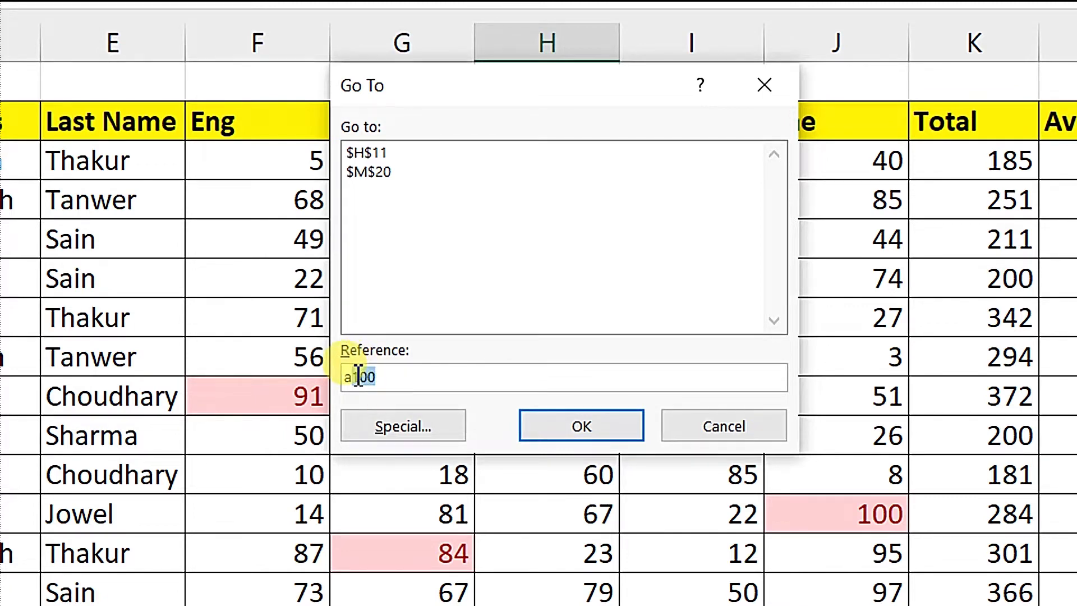
pyautogui.click(570, 433)
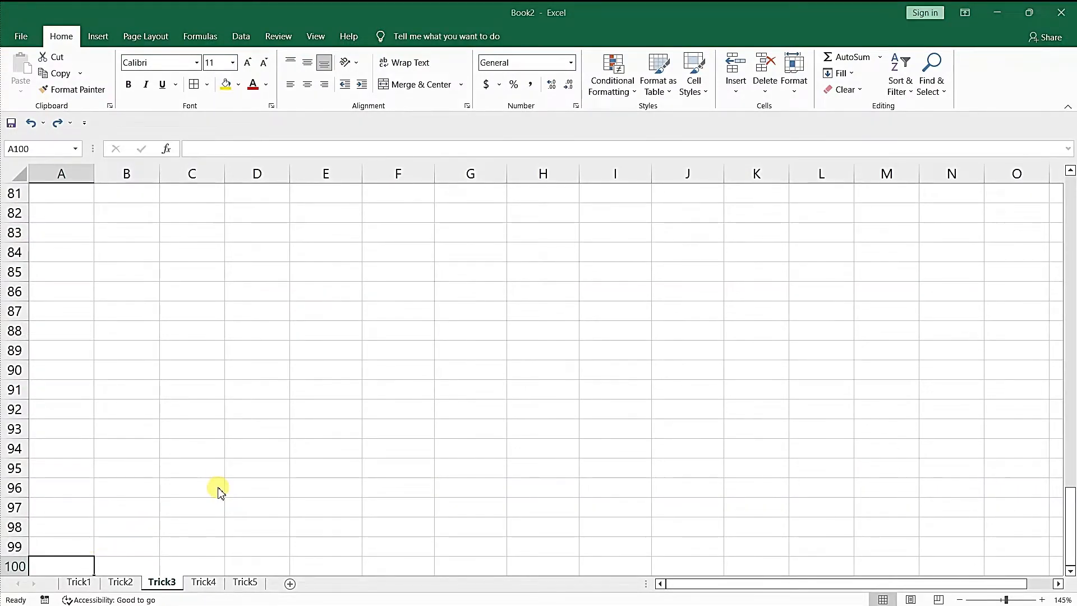
# Step: Return to cell A1 with the Go To command
pyautogui.hotkey('ctrl', 'g')
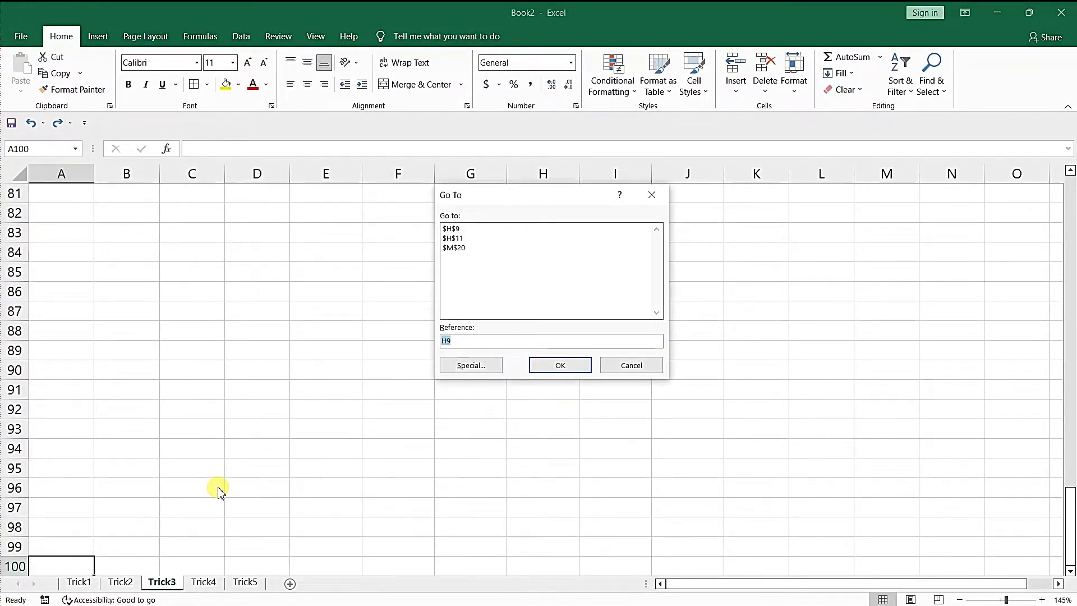
pyautogui.write('a1')
pyautogui.press('Return')
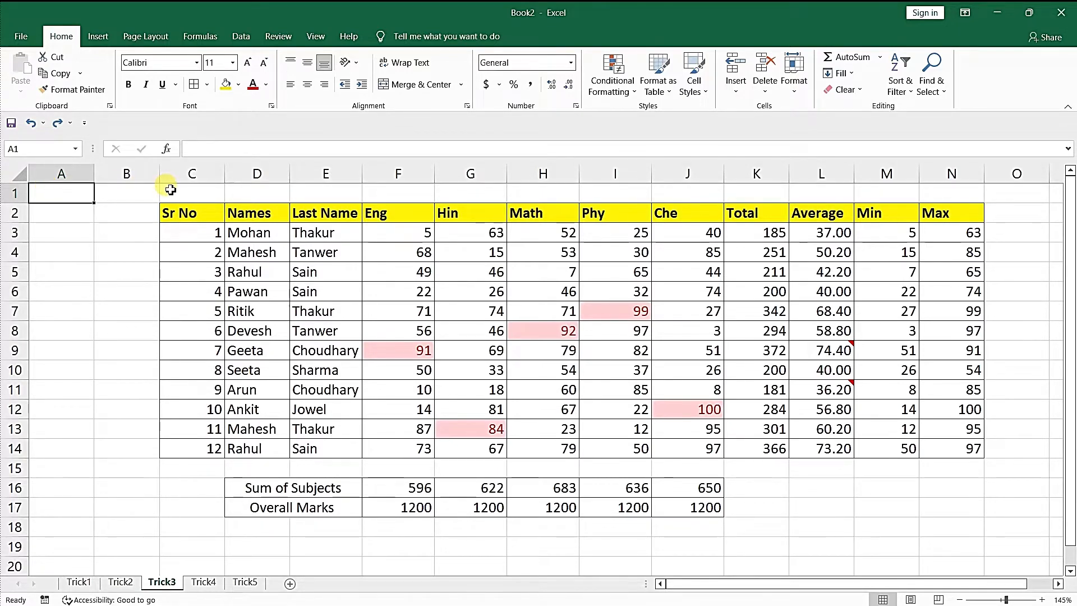
# Step: Select the range A1:A200 with Go To, check how far the selection extends, and then clear it
pyautogui.hotkey('ctrl', 'g')
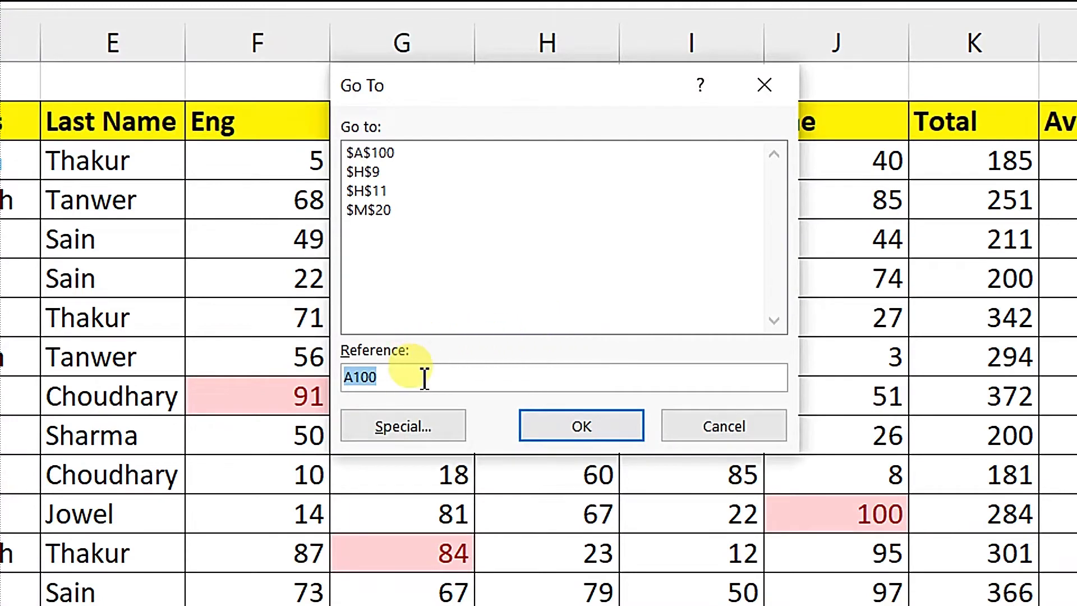
pyautogui.write('a1:a2')
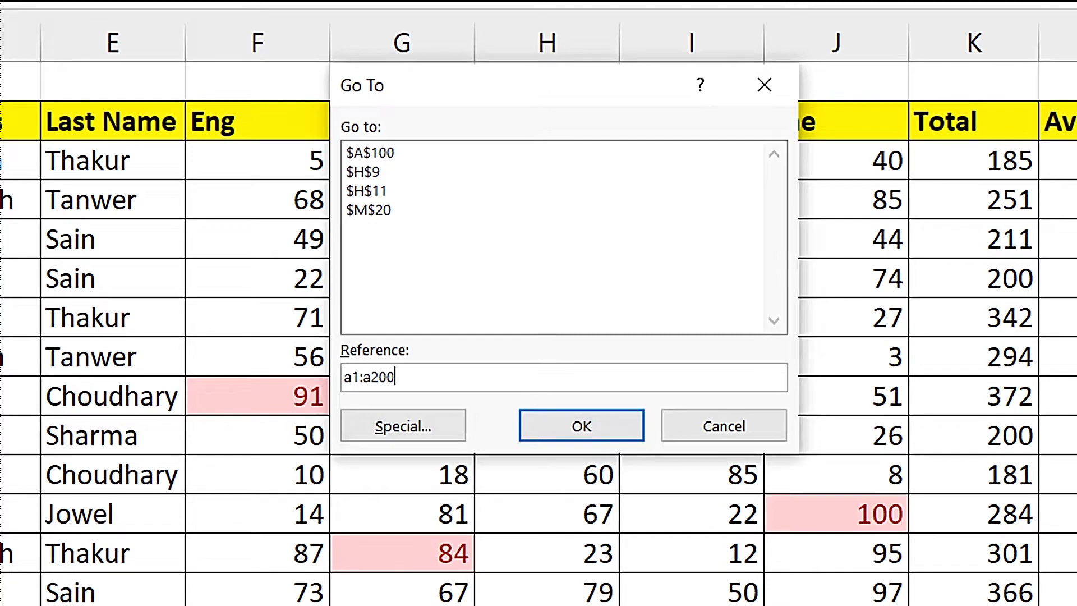
pyautogui.click(537, 432)
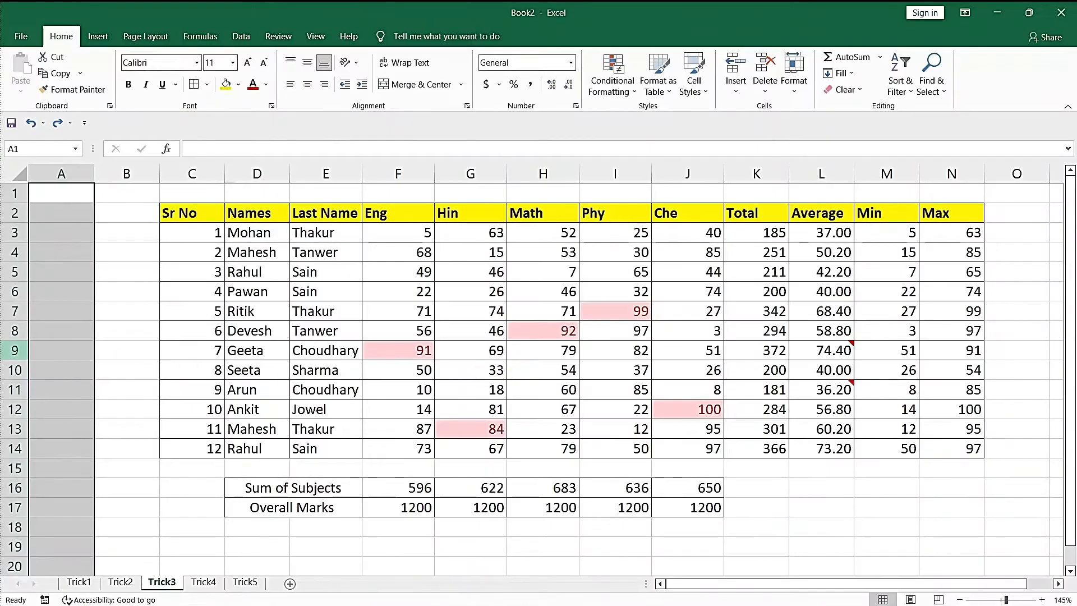
pyautogui.scroll(-12, 64, 337)
pyautogui.scroll(-20, 63, 337)
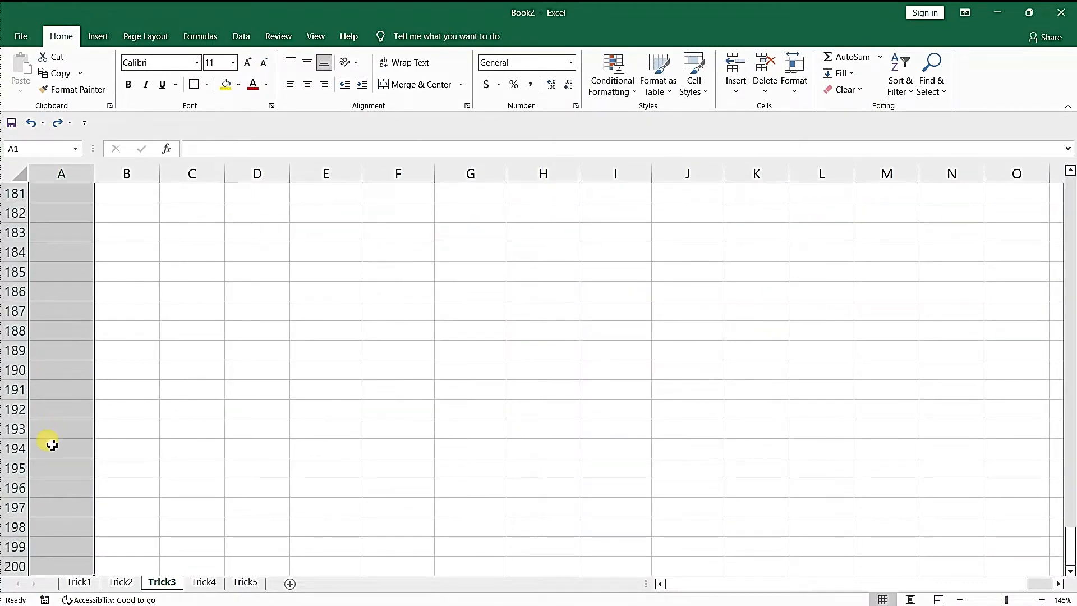
pyautogui.scroll(12, 53, 437)
pyautogui.scroll(15, 60, 425)
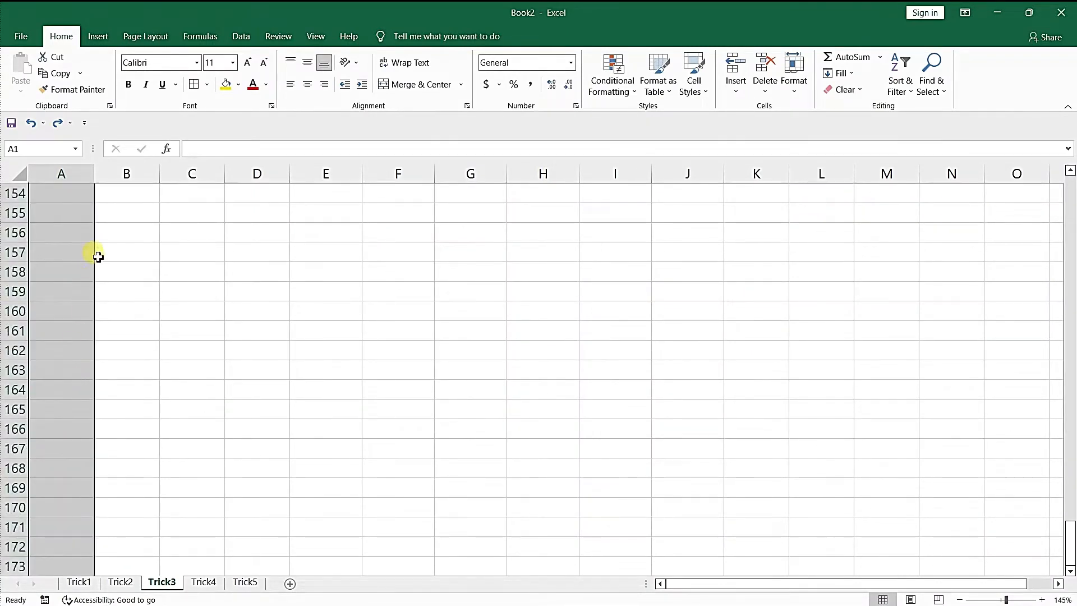
pyautogui.scroll(8, 68, 254)
pyautogui.scroll(2, 68, 254)
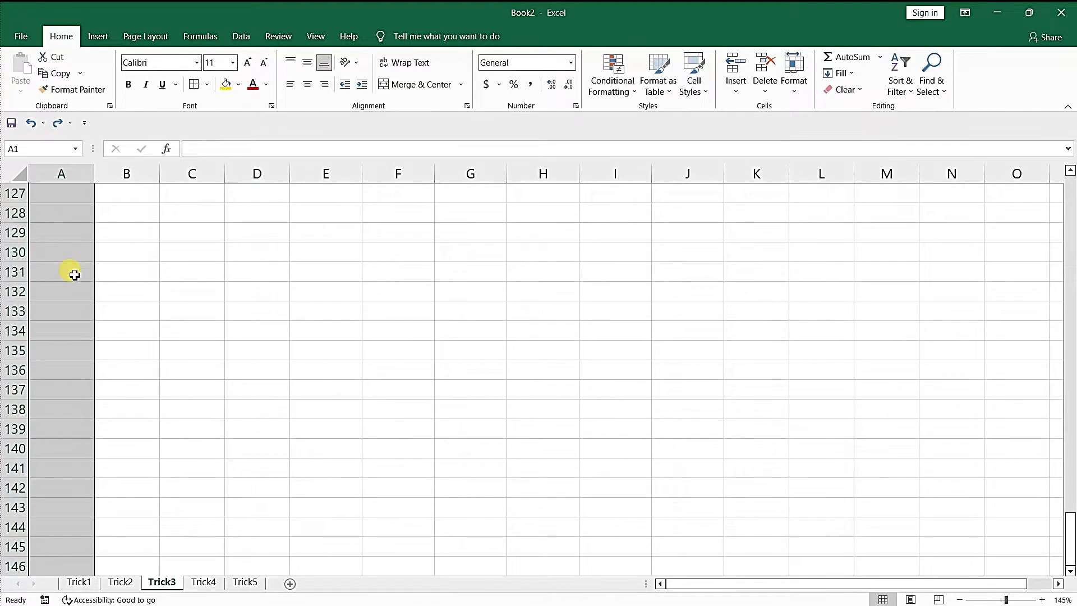
pyautogui.scroll(20, 69, 273)
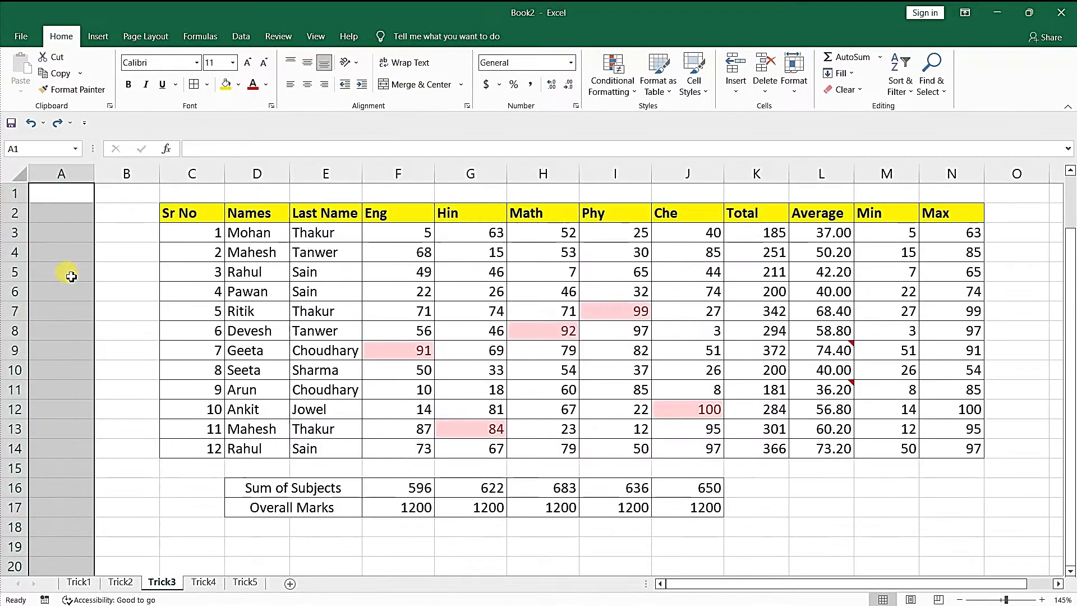
pyautogui.click(324, 276)
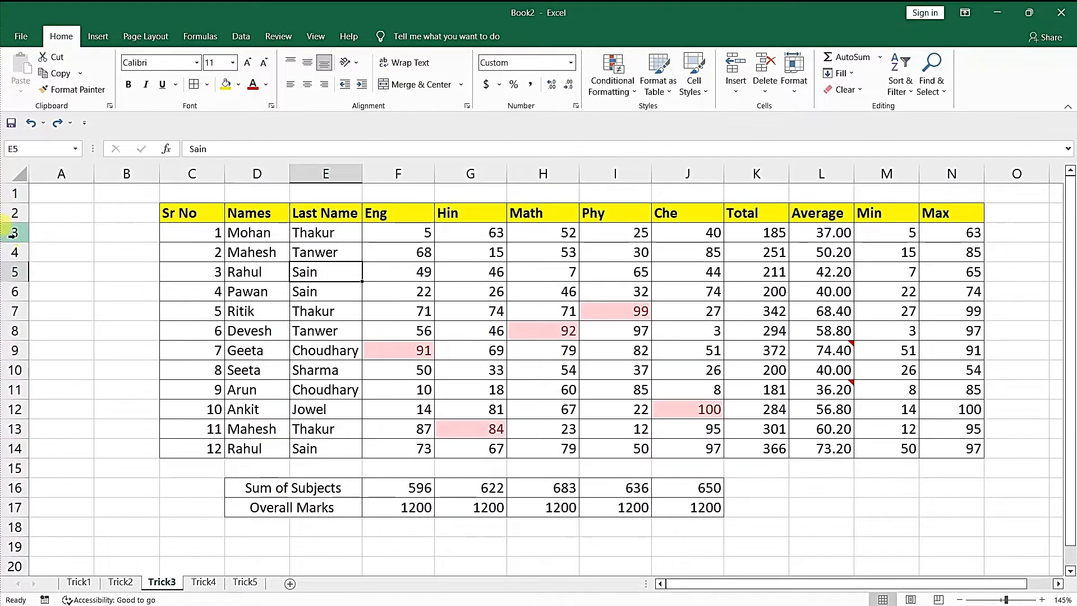
# Step: Select the table's header row, C2:N2, by entering its range as the Go To reference
pyautogui.click(184, 213)
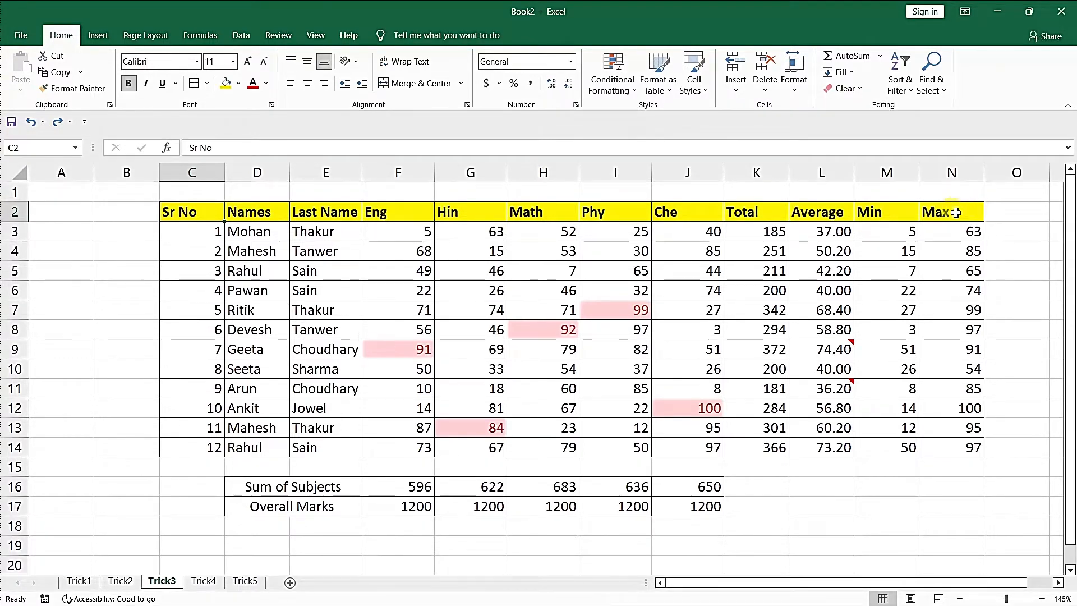
pyautogui.hotkey('ctrl', 'g')
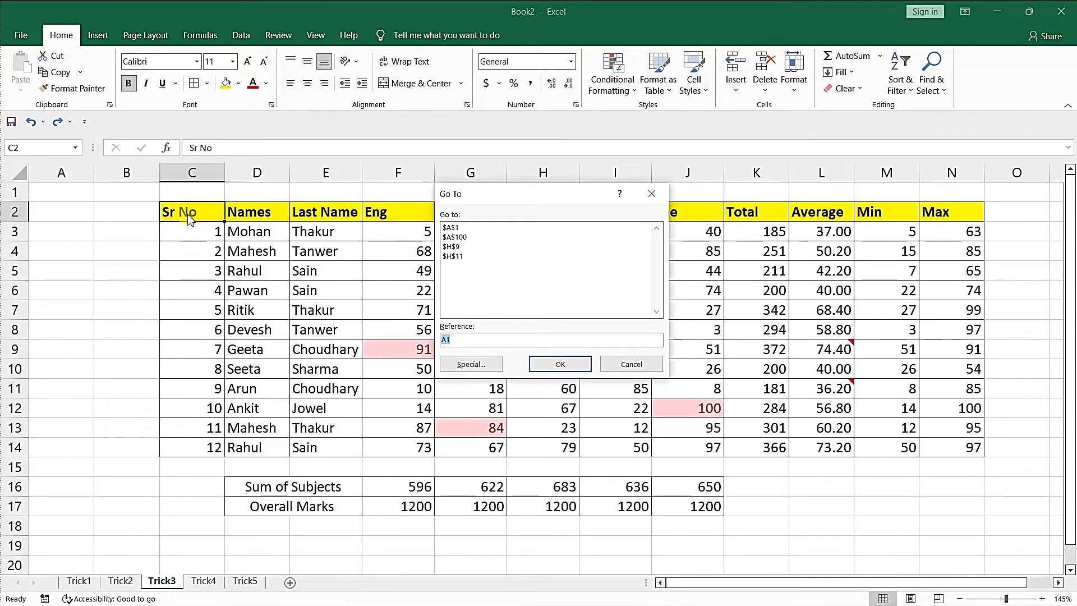
pyautogui.write('c')
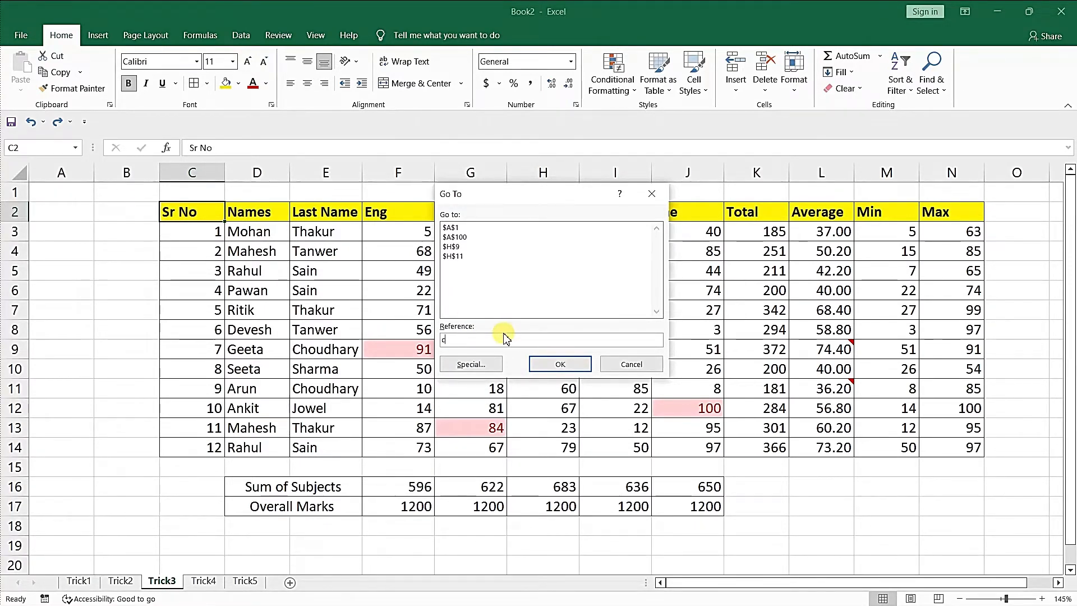
pyautogui.write('2')
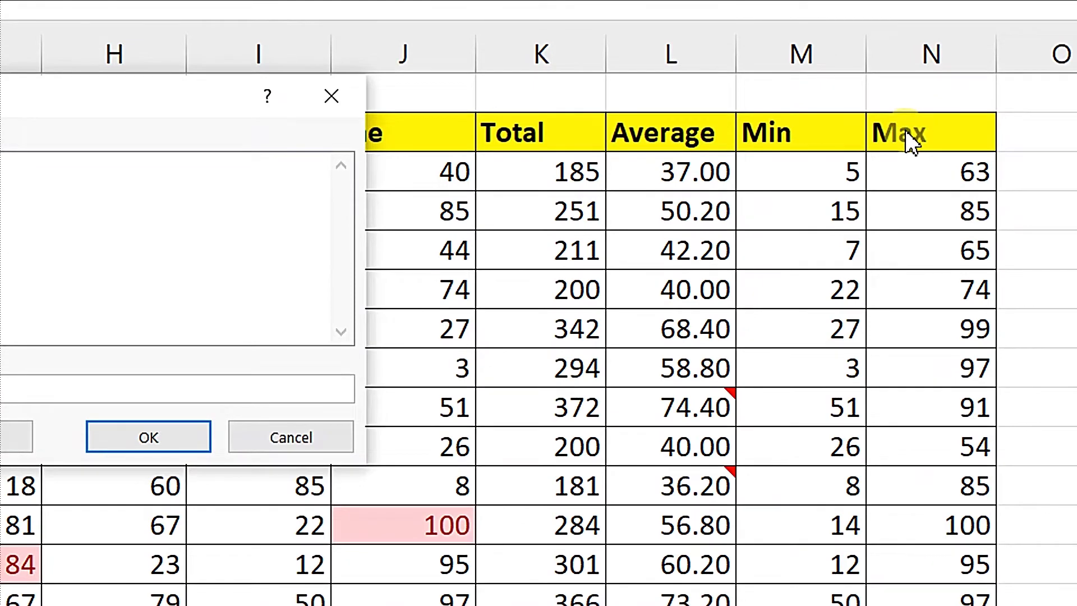
pyautogui.write(':n2')
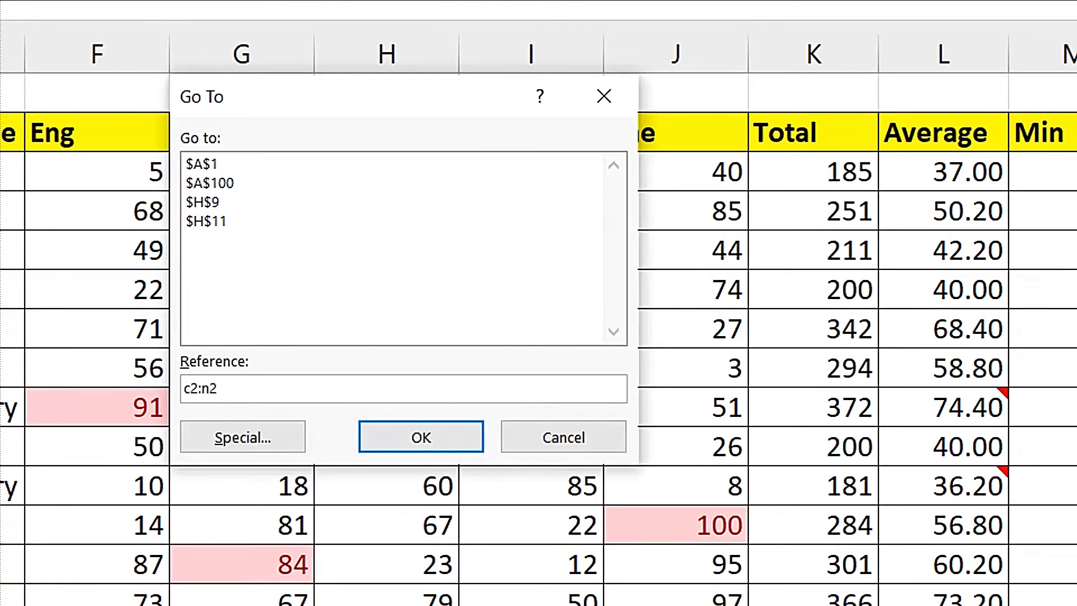
pyautogui.press('Return')
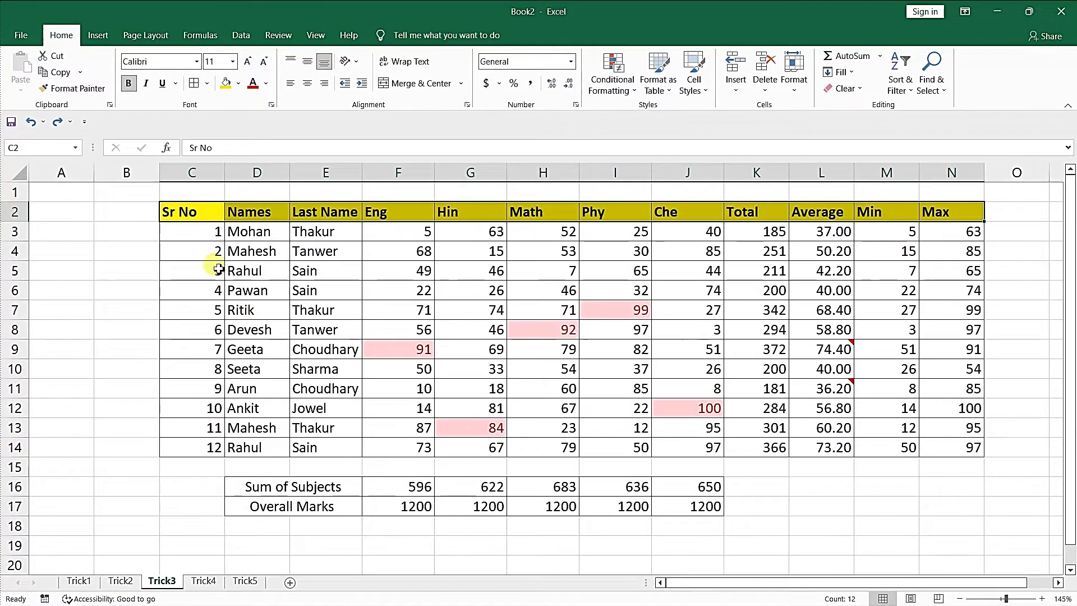
# Step: Select the whole marks table, C2:N14, through a Go To reference, then deselect it
pyautogui.click(261, 272)
pyautogui.moveTo(193, 216); pyautogui.dragTo(971, 447)
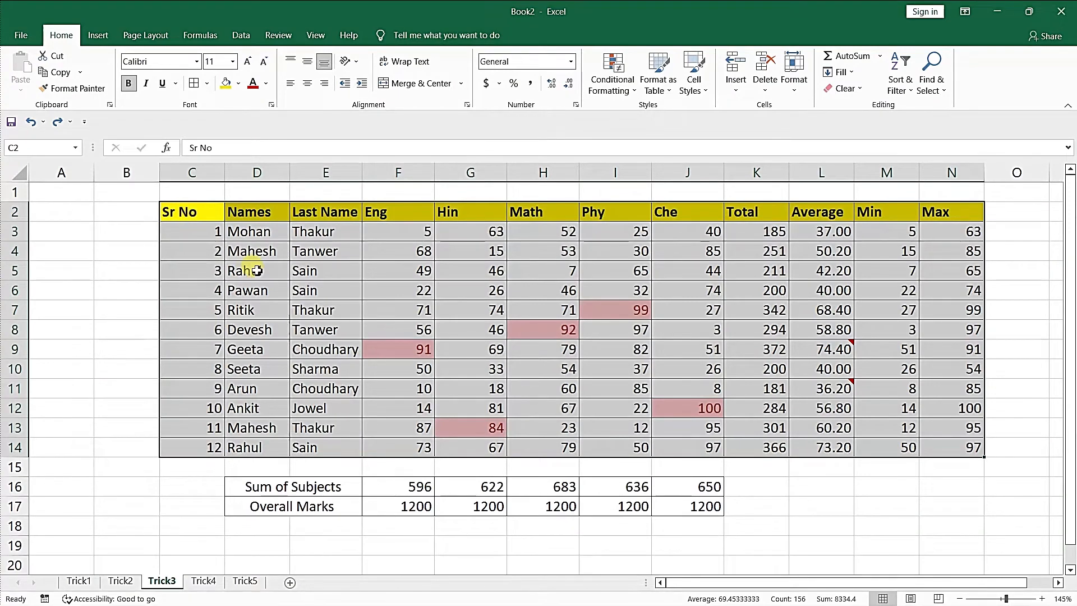
pyautogui.hotkey('ctrl', 'g')
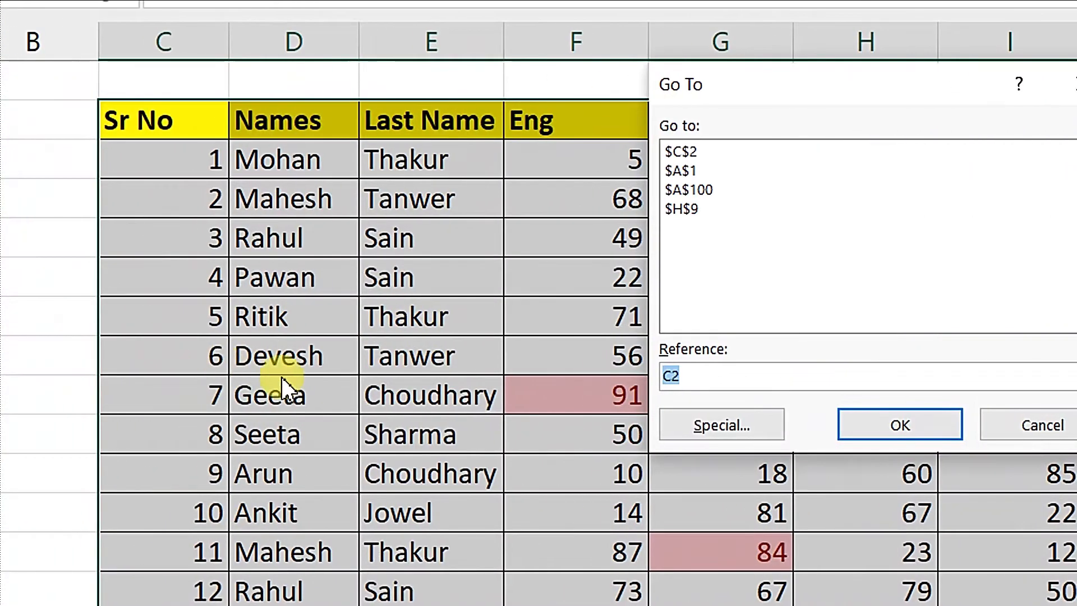
pyautogui.write('c2:n')
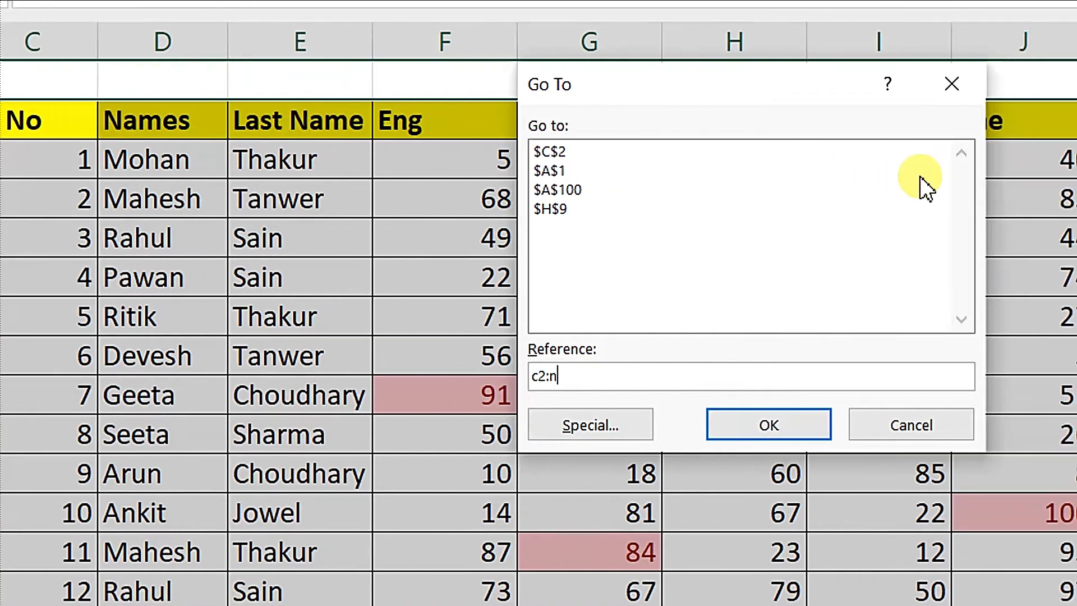
pyautogui.write('14')
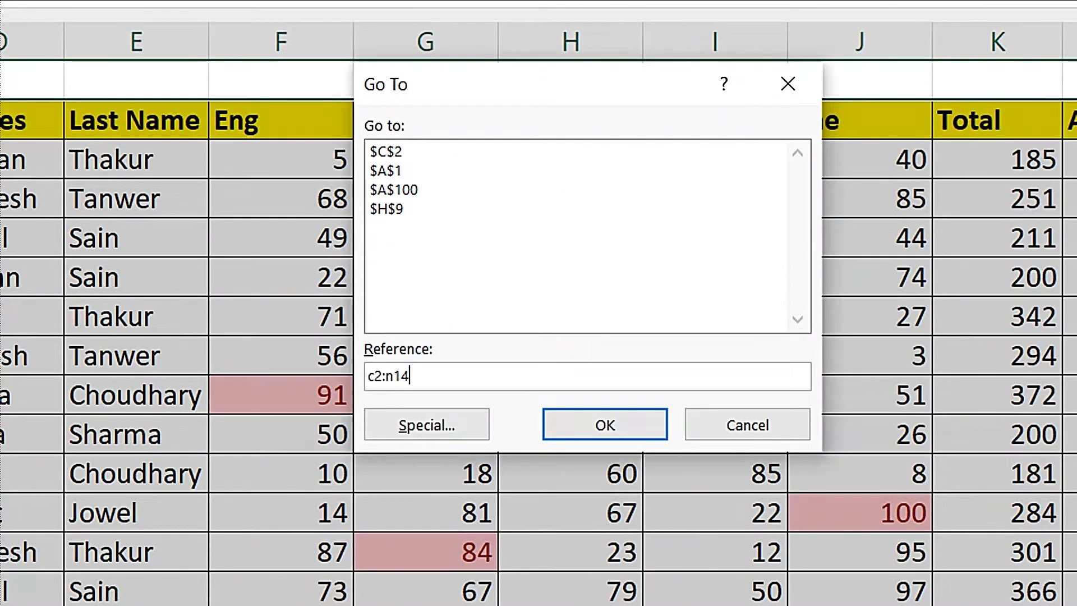
pyautogui.click(660, 433)
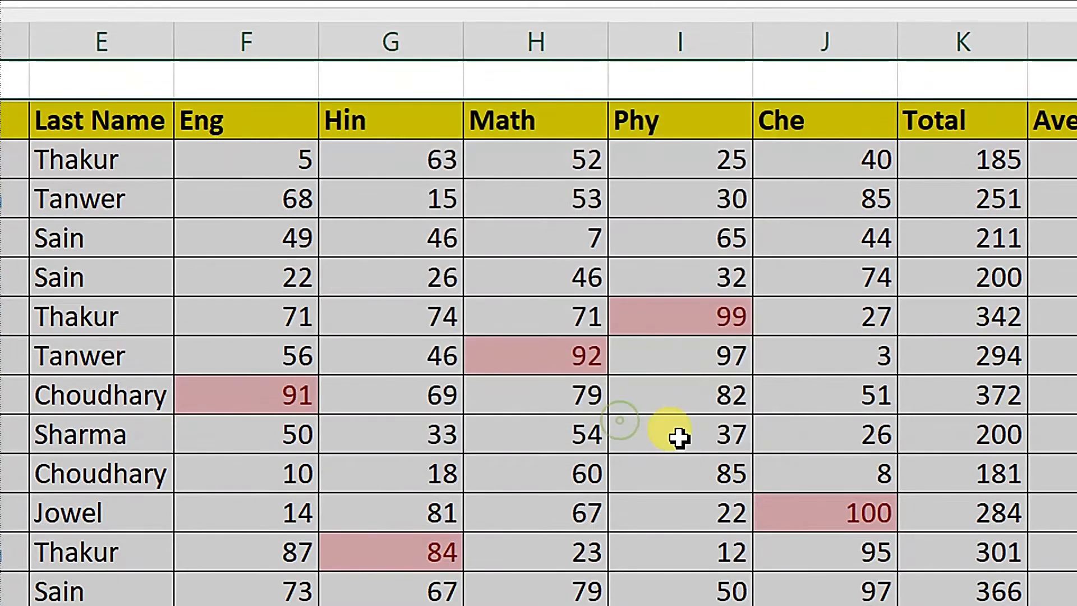
pyautogui.click(574, 316)
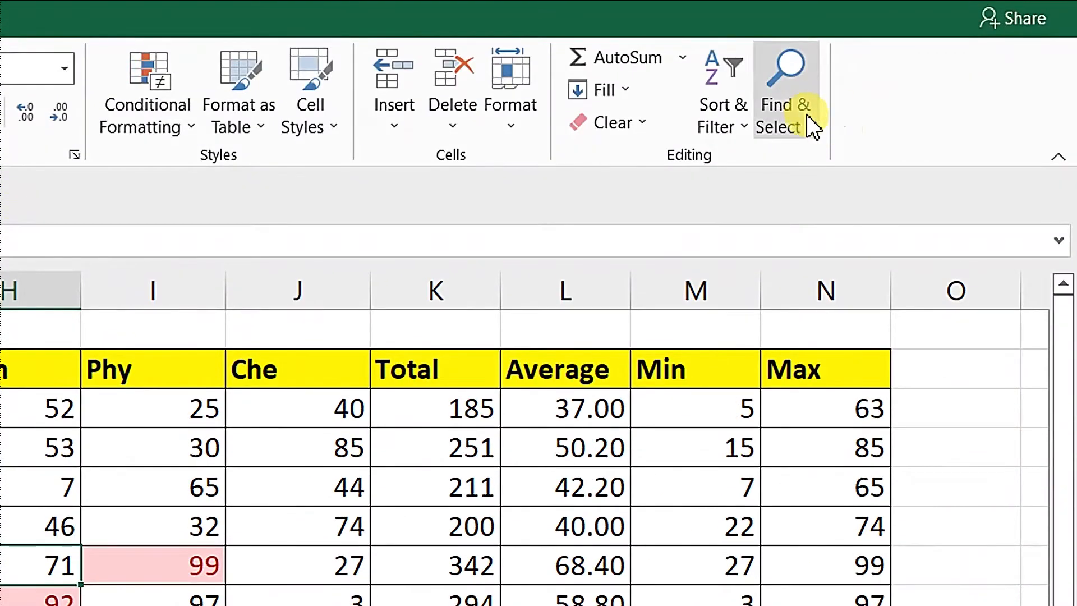
# Step: Examine the selection types offered by Go To Special without applying any
pyautogui.click(943, 86)
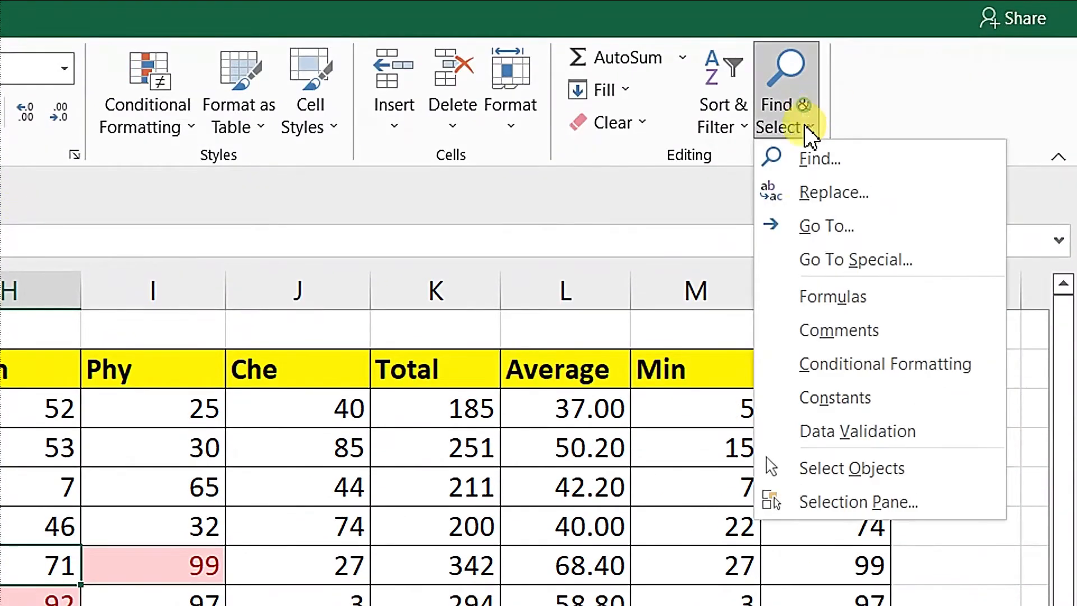
pyautogui.click(808, 262)
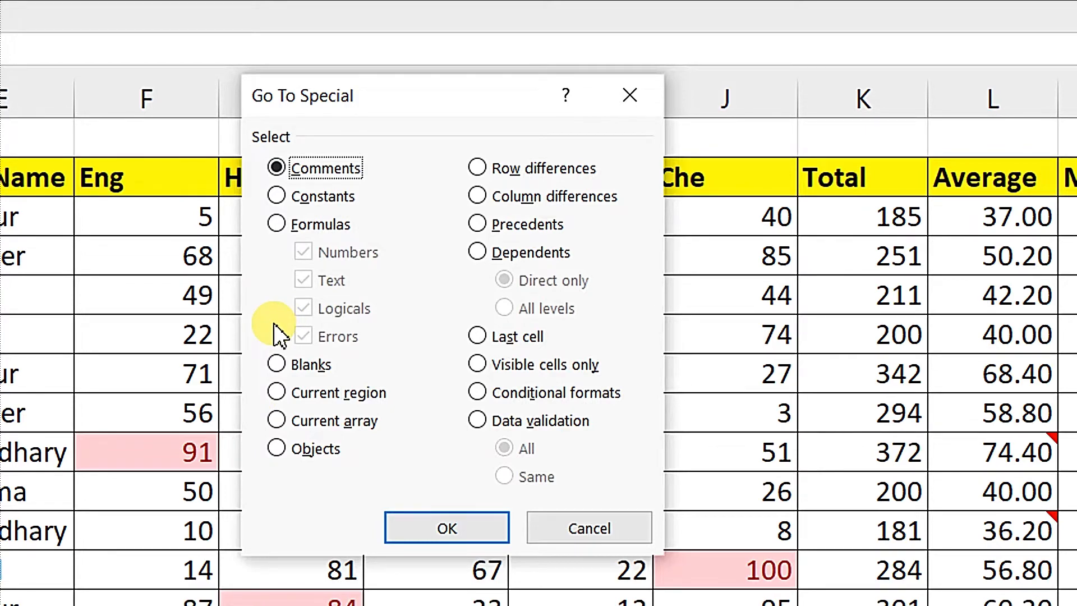
pyautogui.press('Escape')
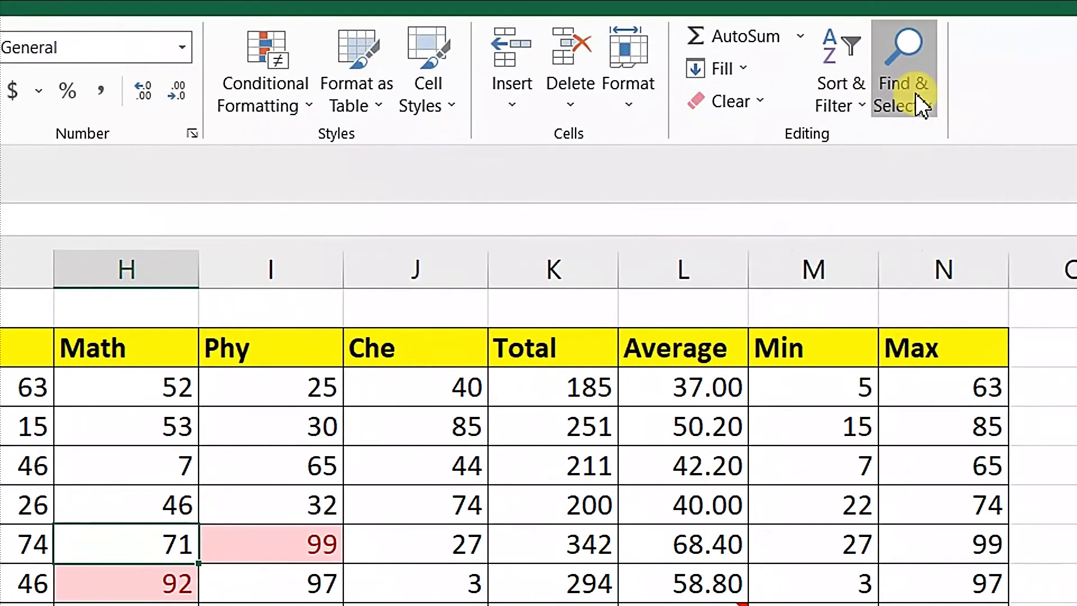
pyautogui.click(934, 85)
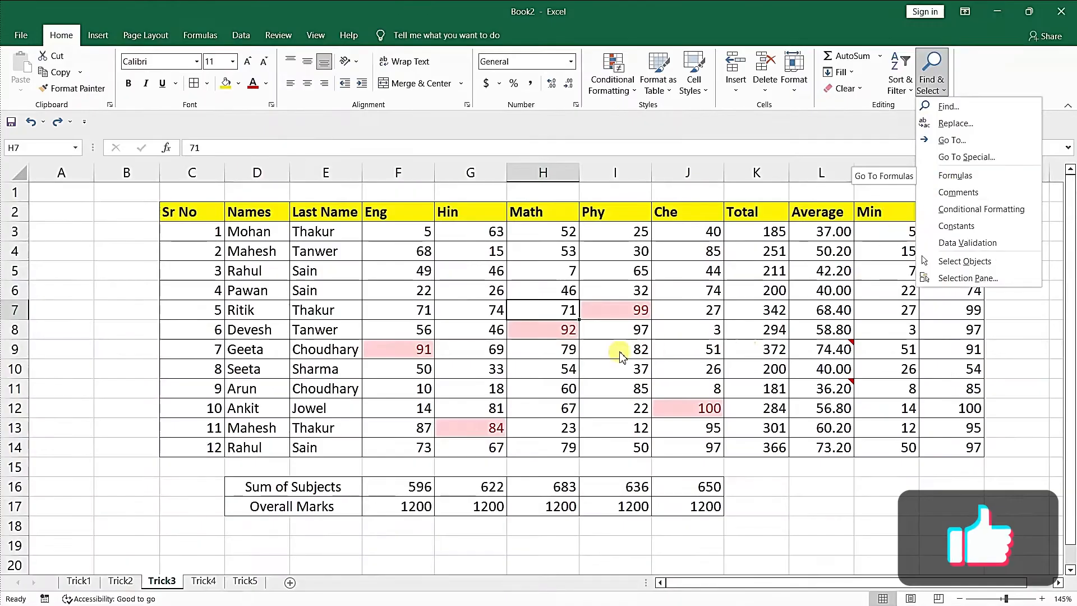
pyautogui.click(561, 313)
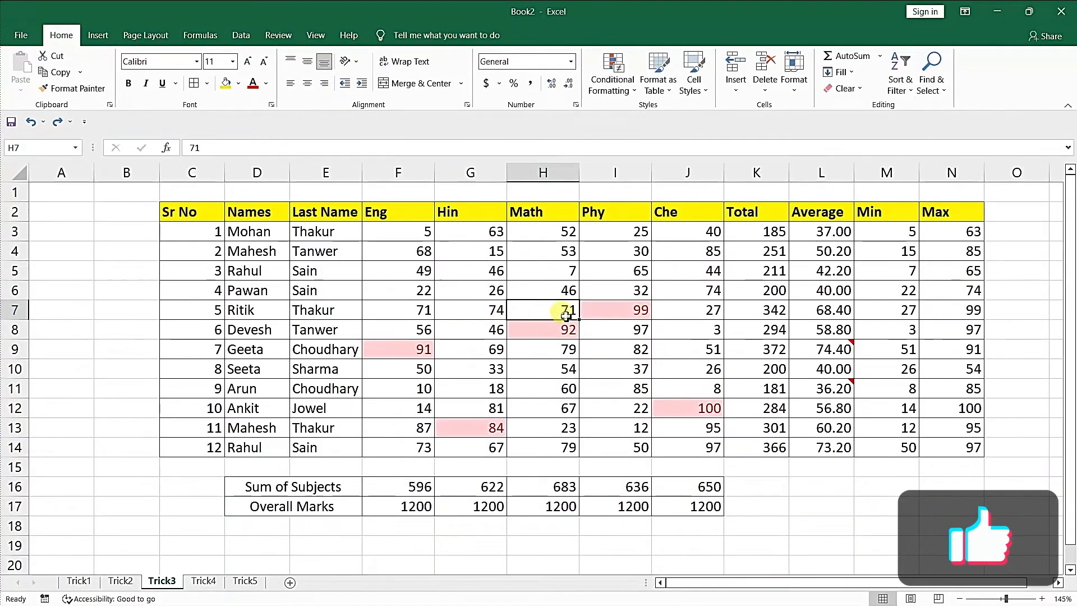
# Step: Select all cells containing formulas on the Trick3 sheet using Find & Select, then clear the selection
pyautogui.moveTo(418, 235); pyautogui.dragTo(613, 444)
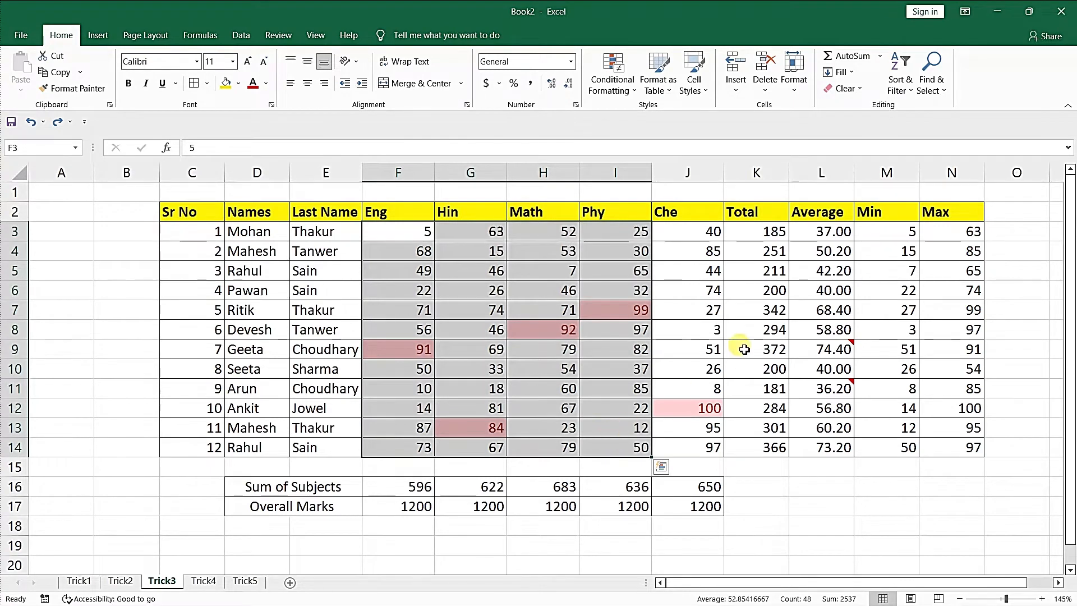
pyautogui.click(744, 350)
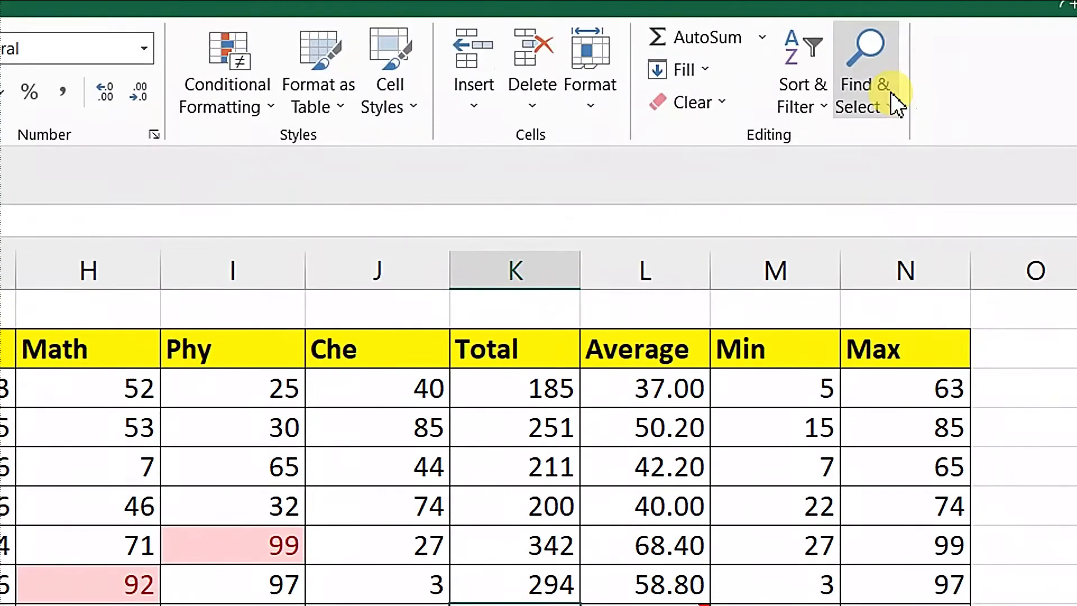
pyautogui.click(892, 98)
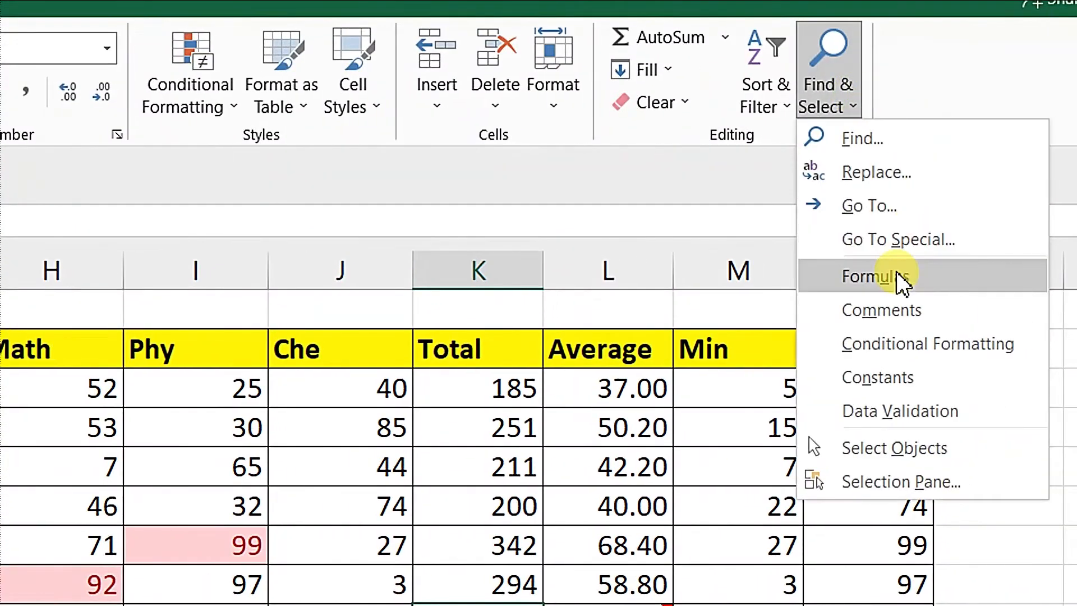
pyautogui.click(902, 280)
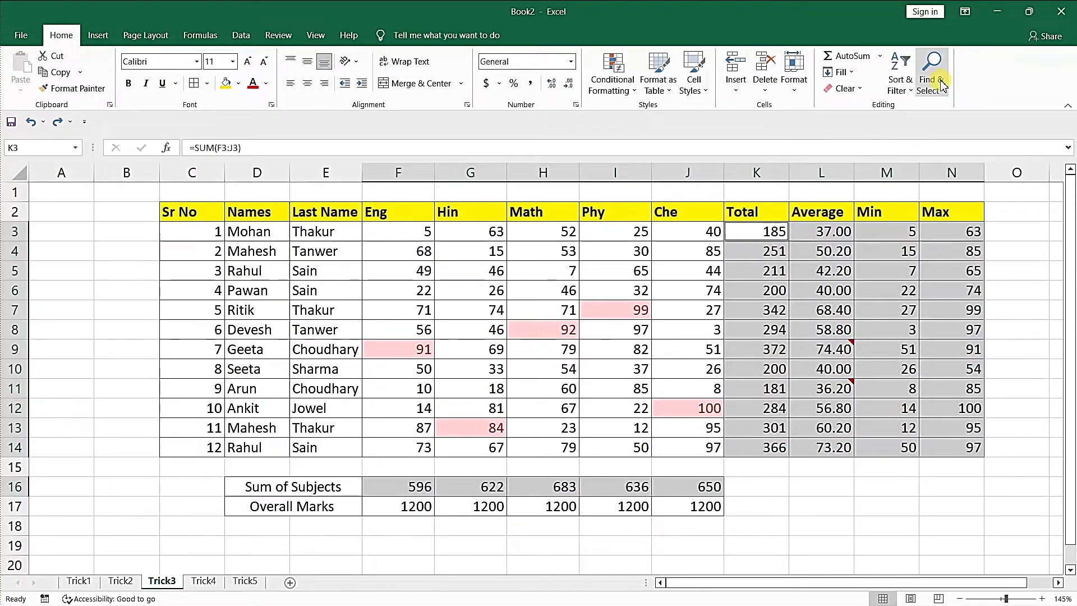
pyautogui.click(496, 386)
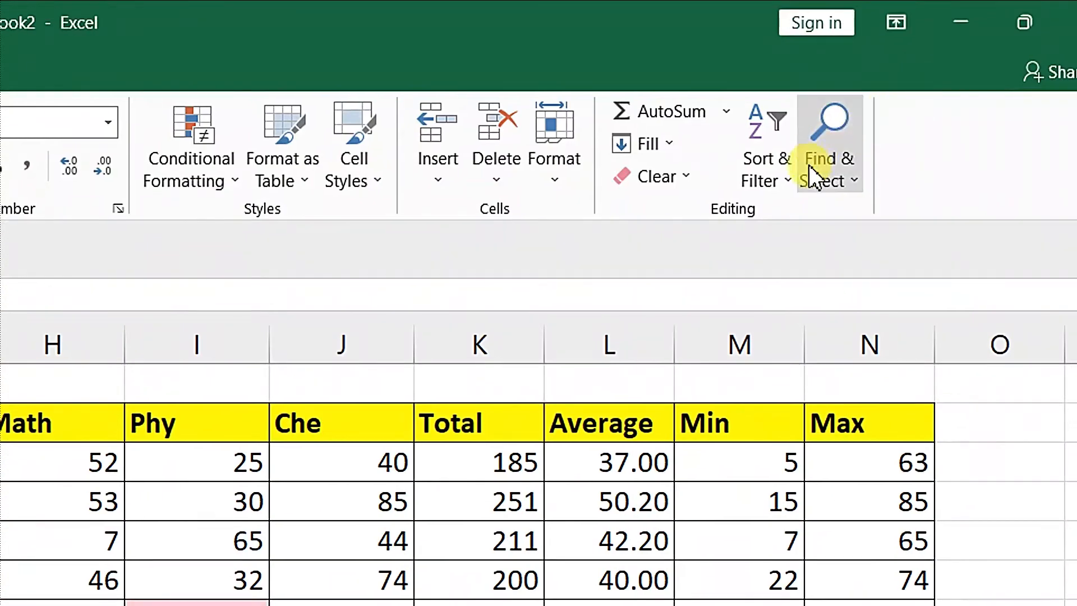
# Step: Select all cells containing comments on the Trick3 sheet using Find & Select, then clear the selection
pyautogui.click(931, 76)
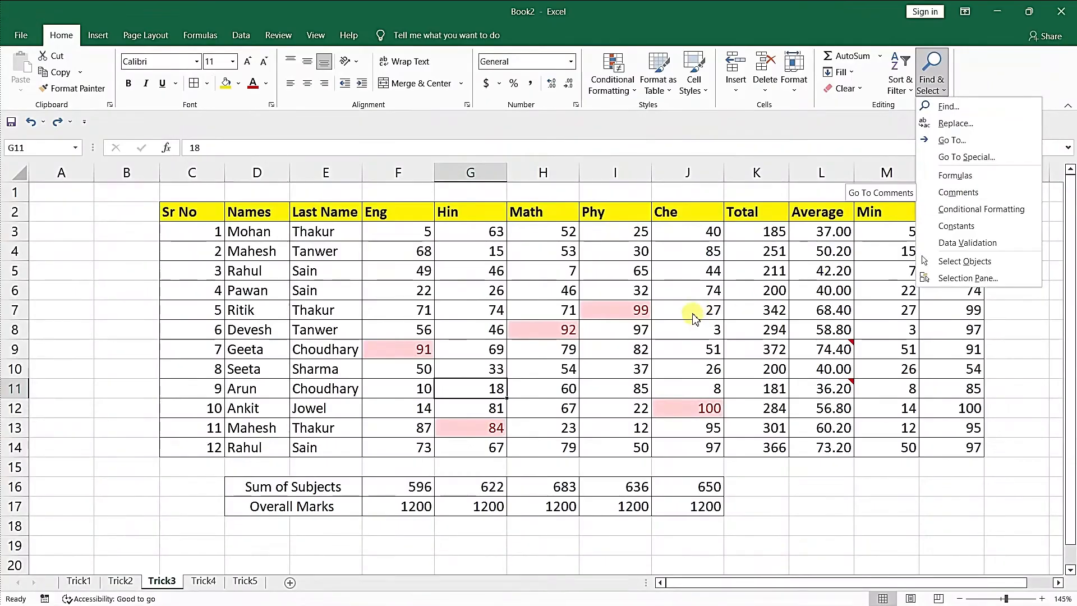
pyautogui.click(691, 314)
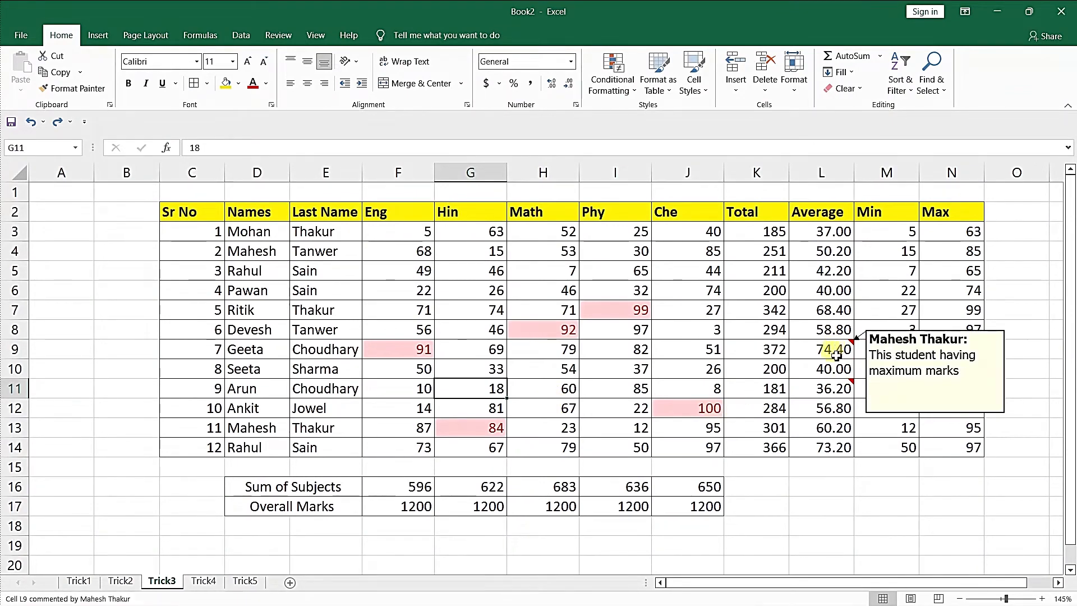
pyautogui.click(373, 345)
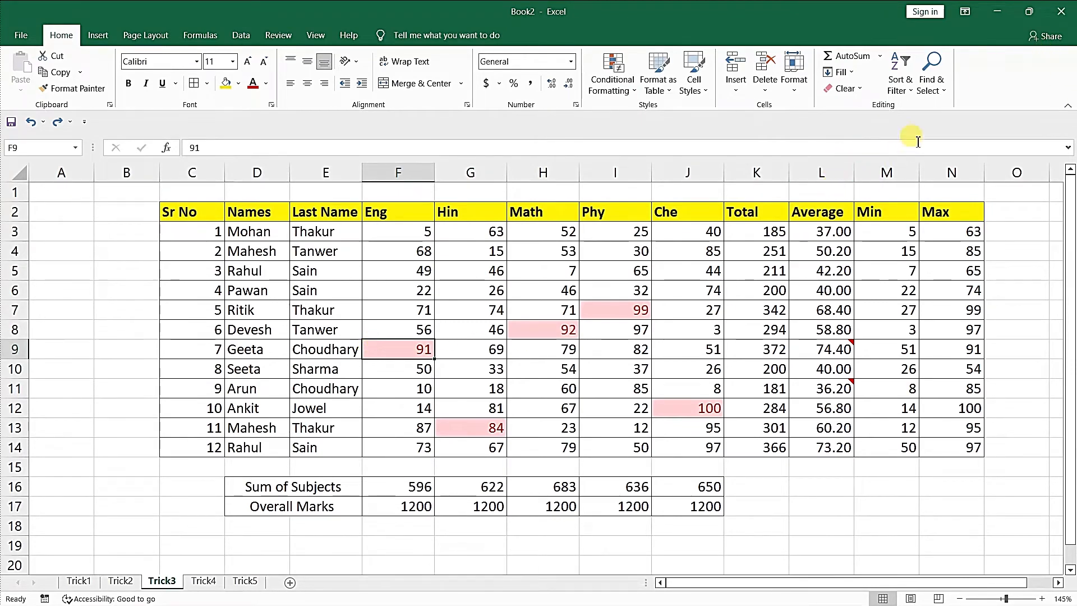
pyautogui.click(932, 73)
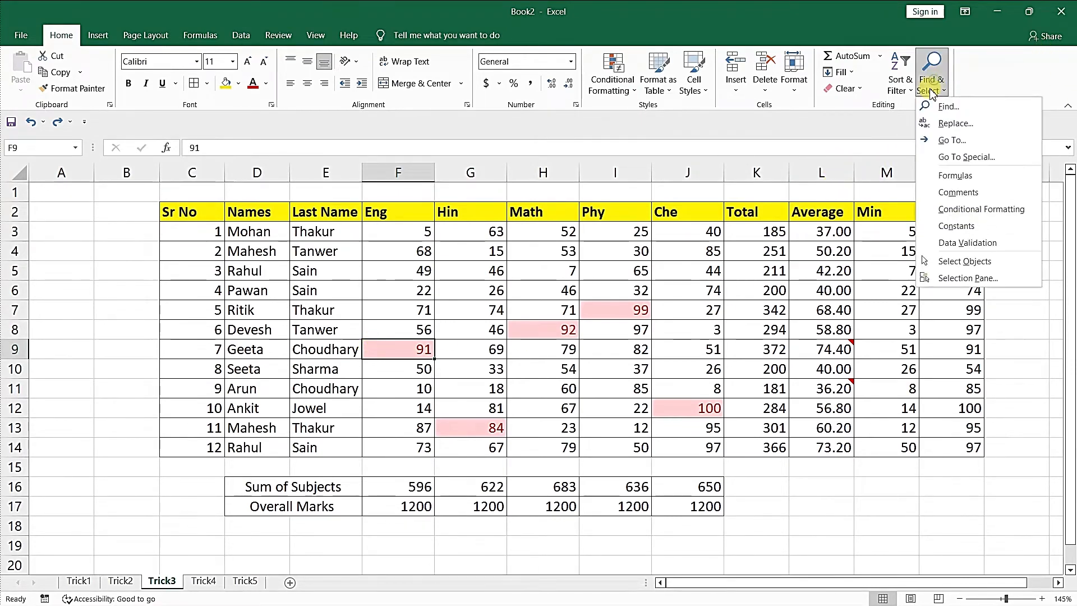
pyautogui.click(957, 193)
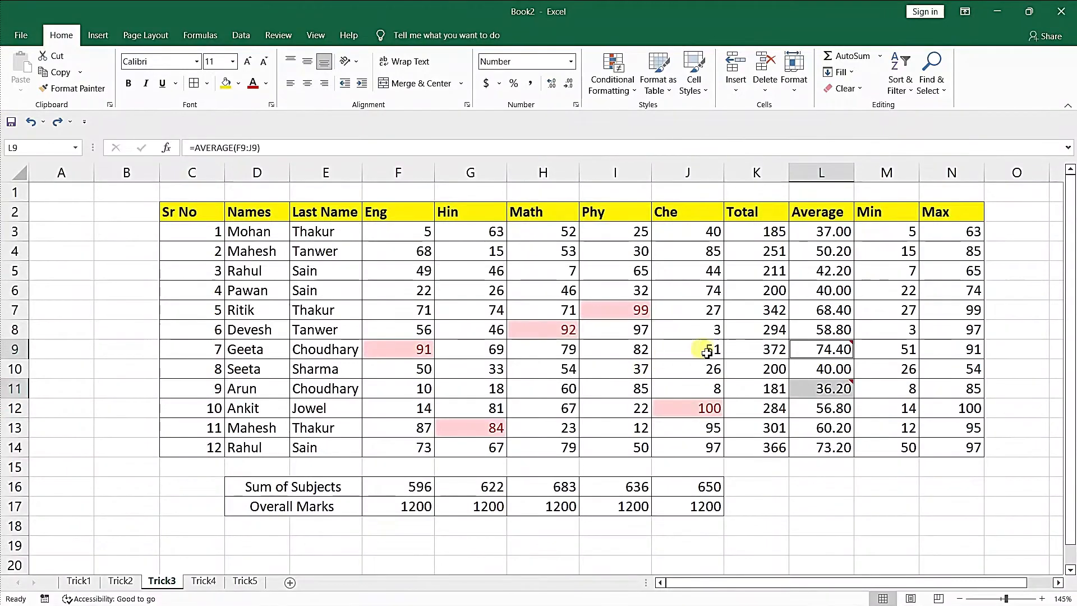
pyautogui.click(627, 350)
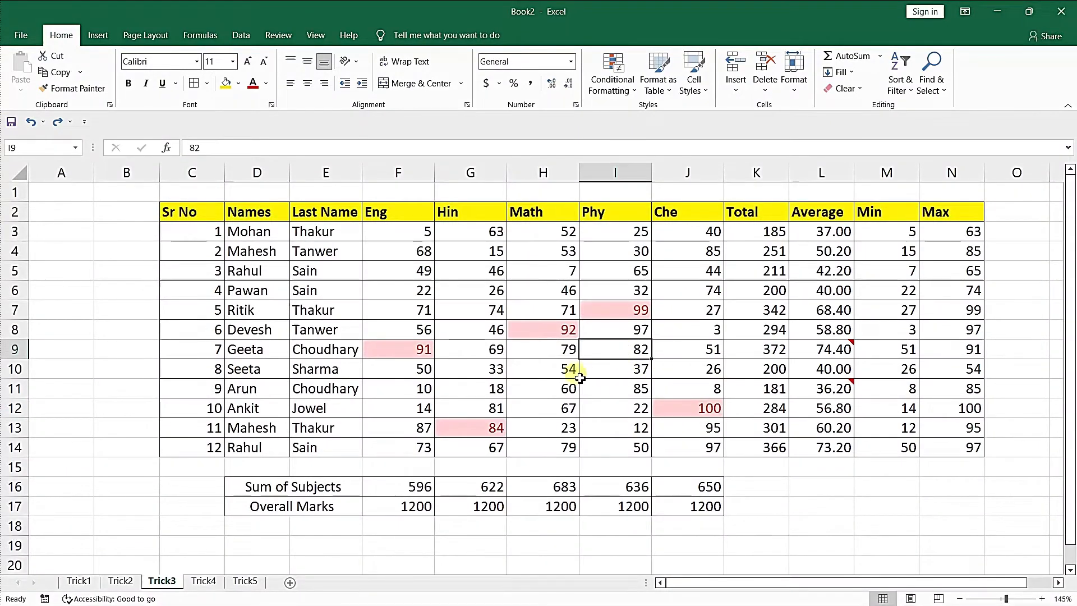
# Step: Select all cells holding constants on the Trick3 sheet using Find & Select, then clear the selection
pyautogui.click(934, 92)
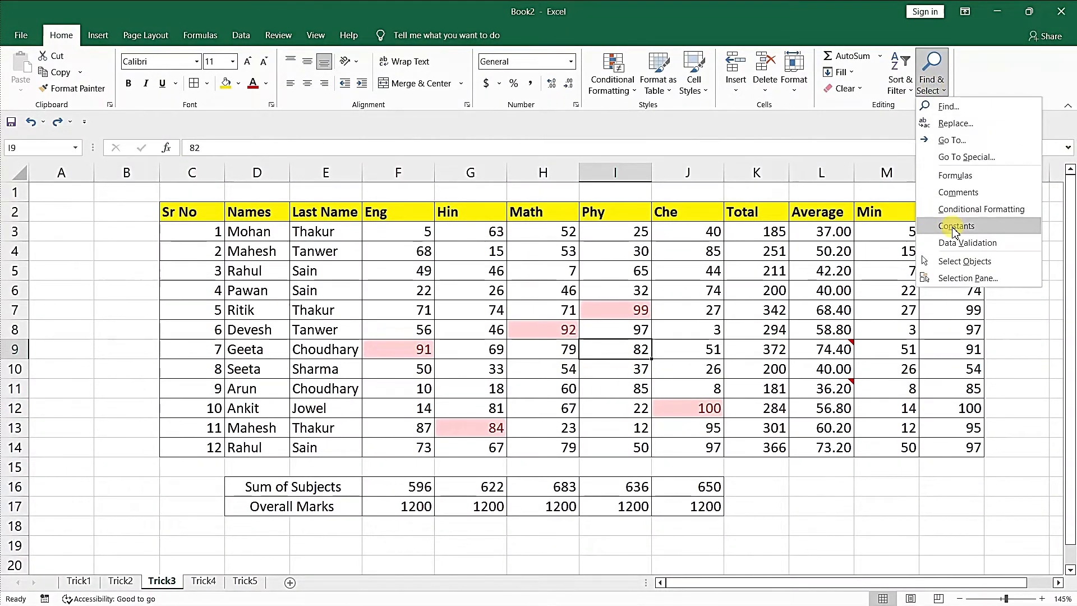
pyautogui.click(674, 295)
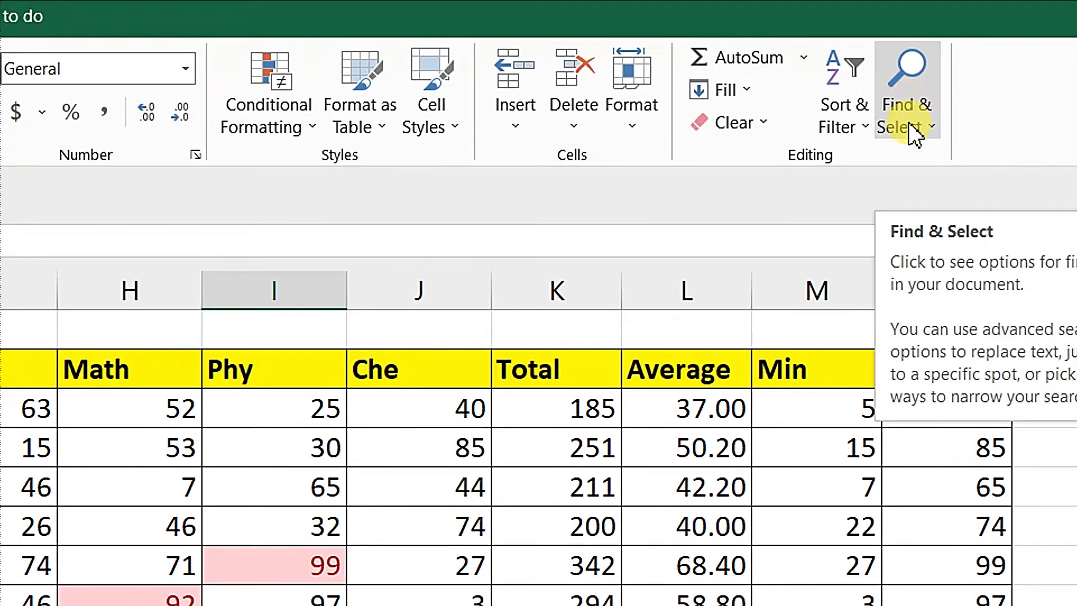
pyautogui.click(922, 97)
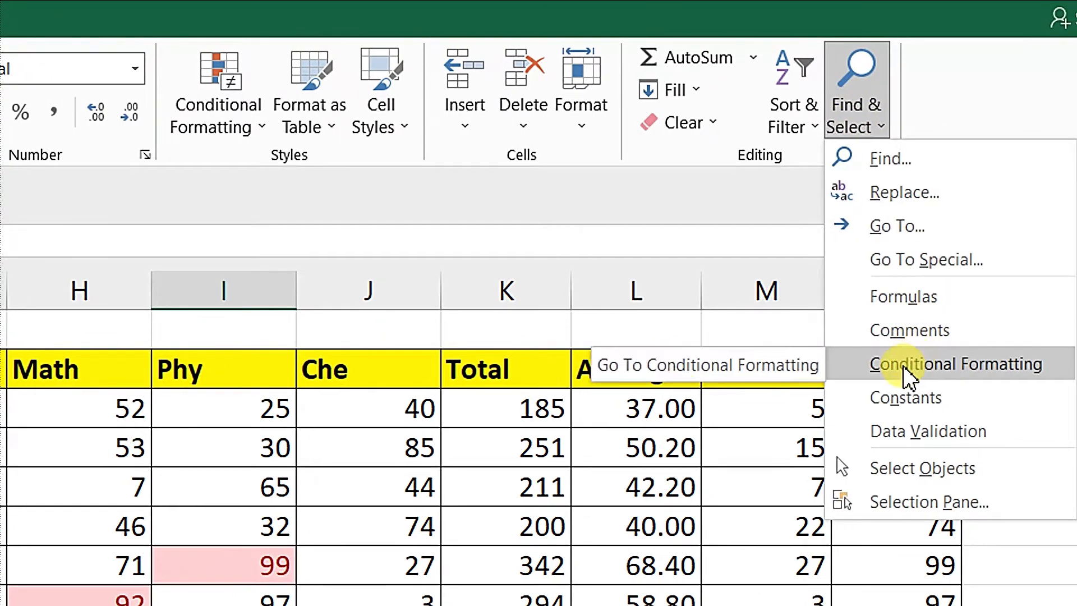
pyautogui.click(900, 396)
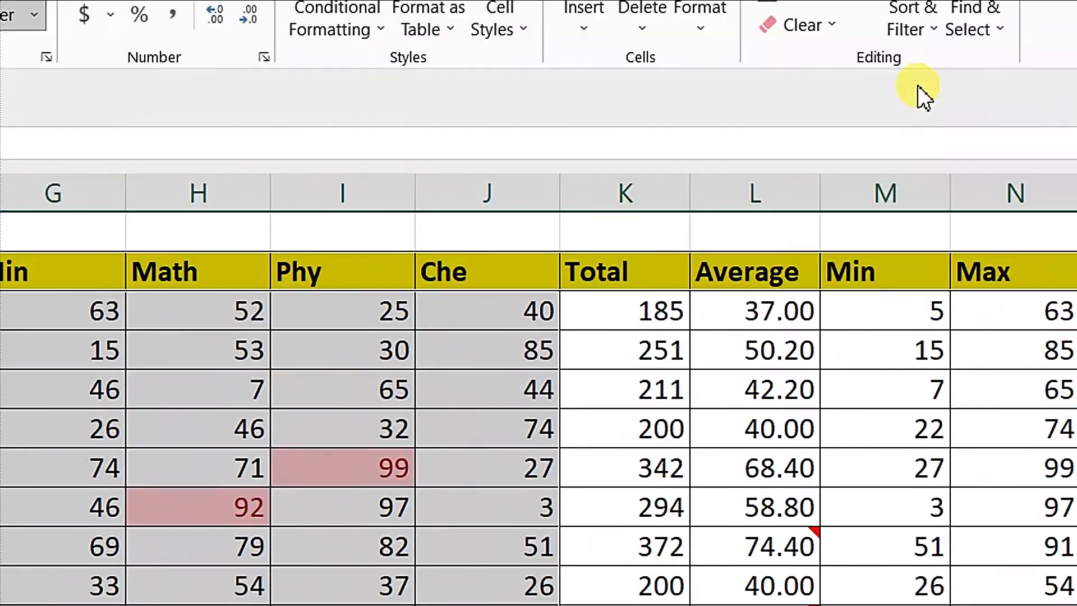
pyautogui.click(930, 84)
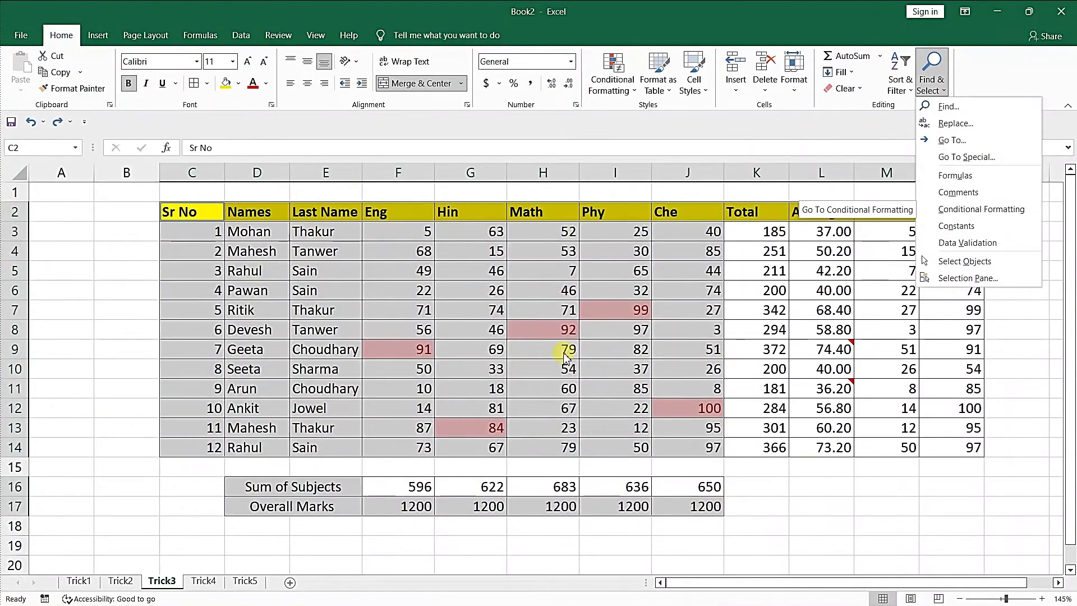
pyautogui.click(897, 348)
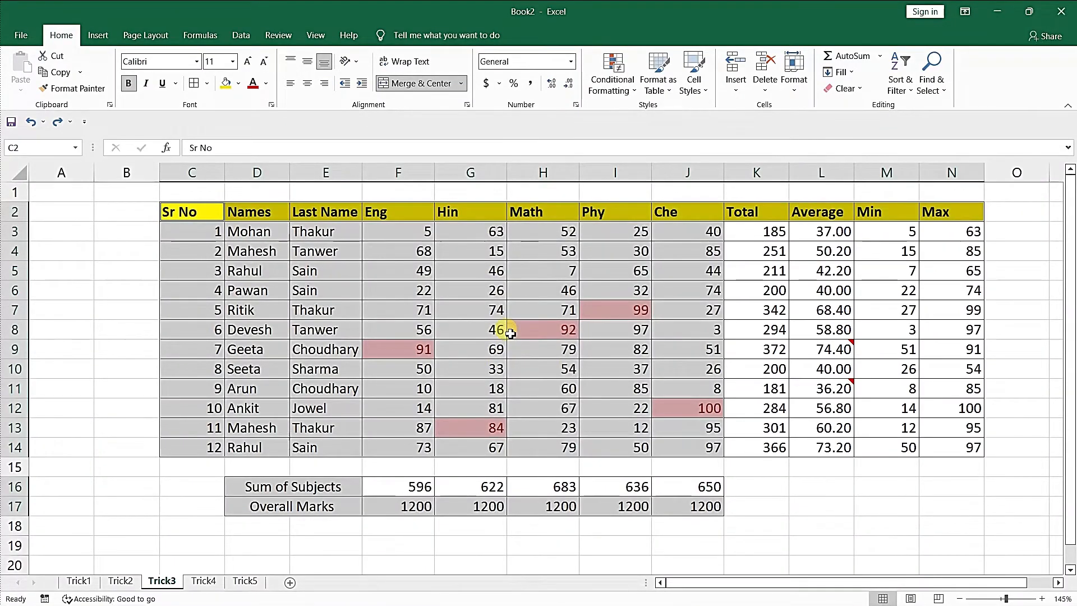
pyautogui.click(500, 315)
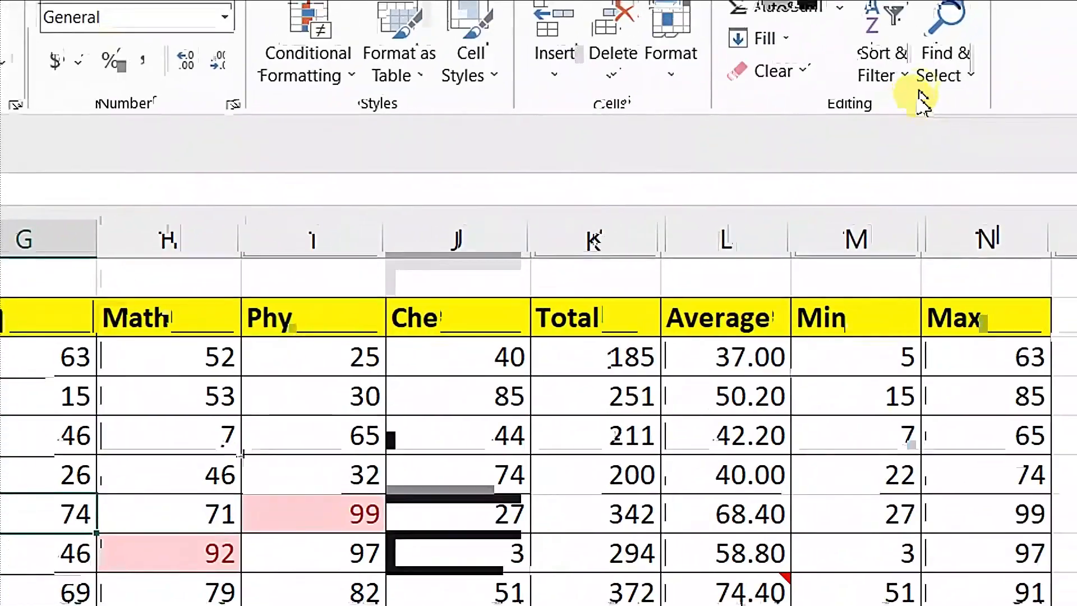
# Step: Select all cells with conditional formatting on the Trick3 sheet using Find & Select, then clear the selection
pyautogui.click(921, 101)
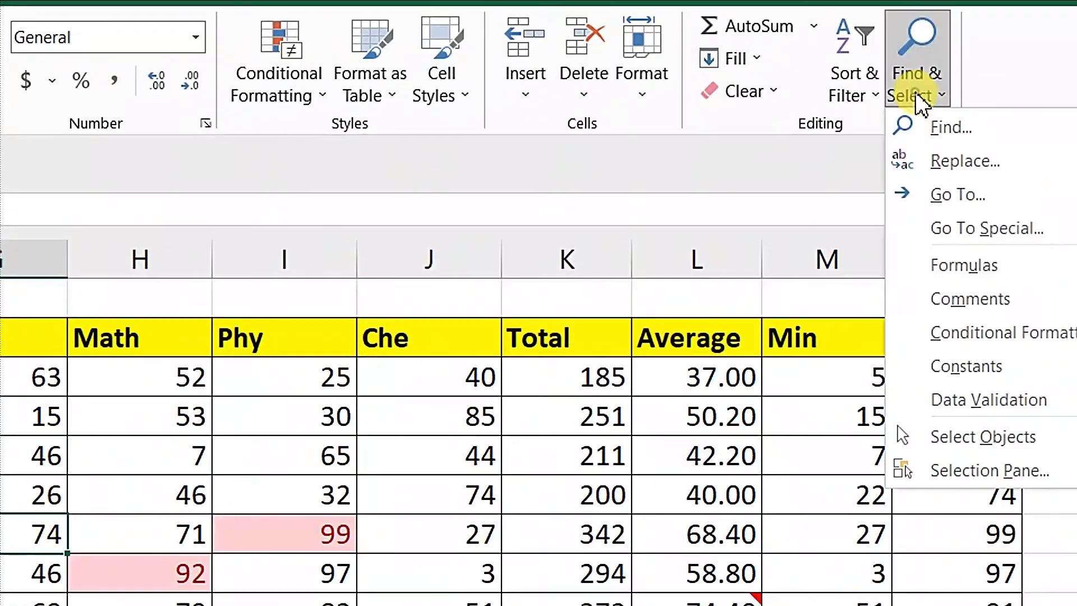
pyautogui.click(953, 335)
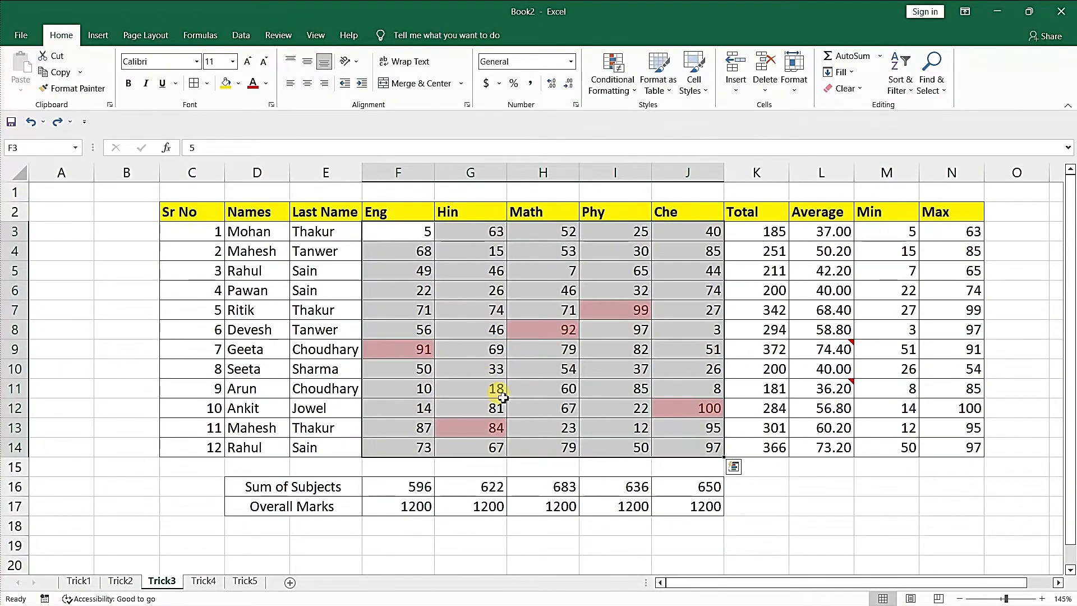
pyautogui.click(759, 314)
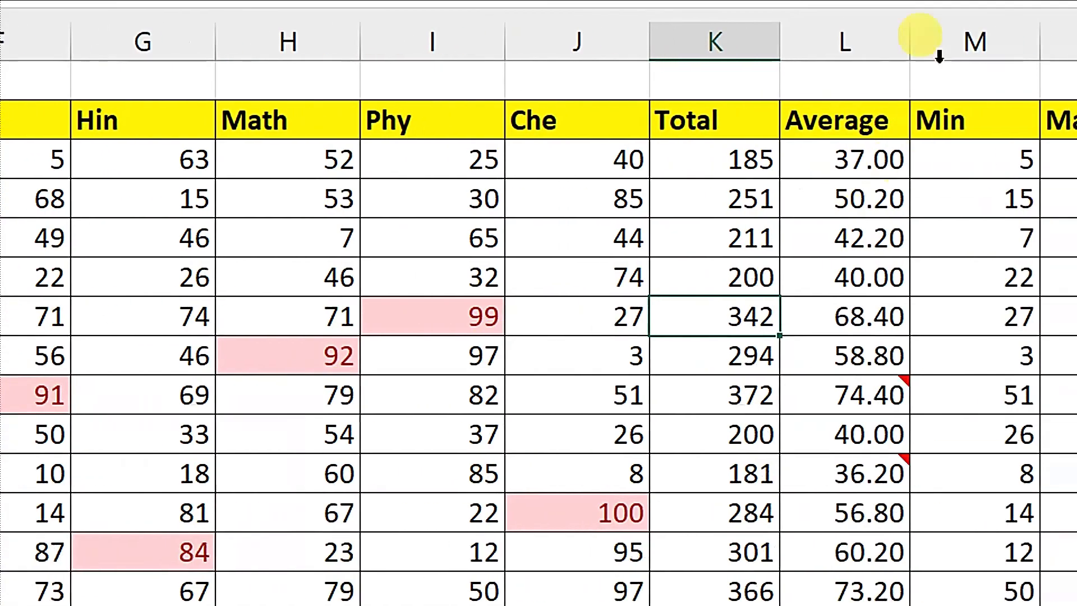
pyautogui.click(930, 78)
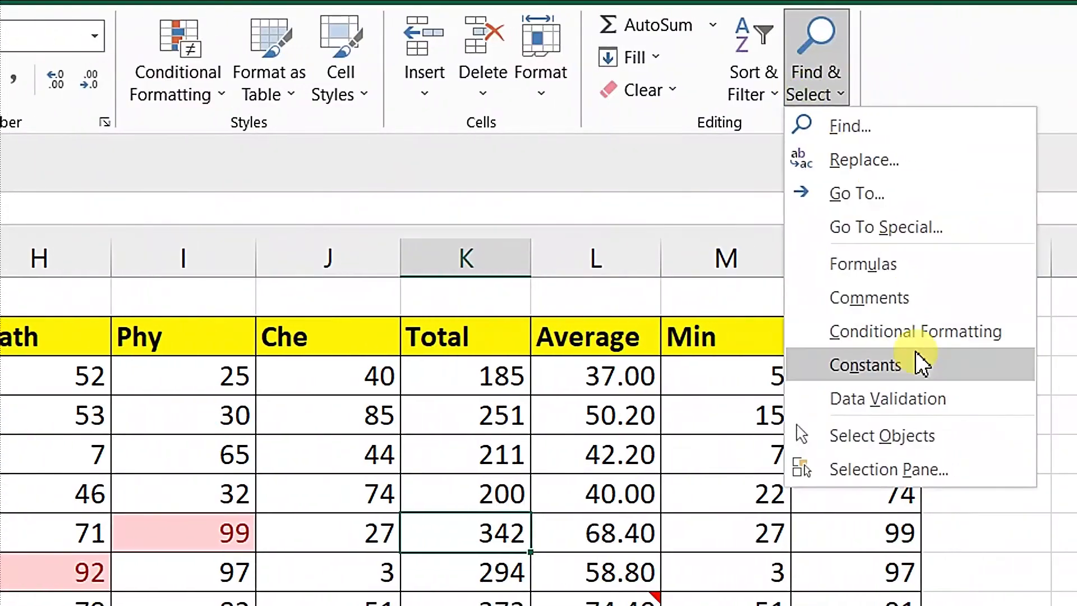
pyautogui.click(565, 393)
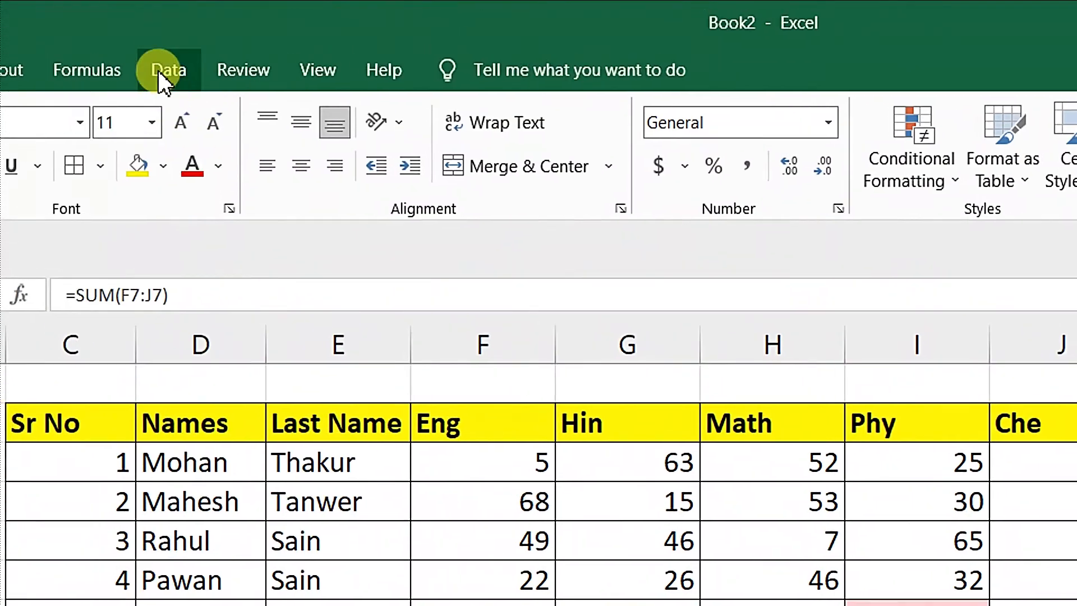
# Step: Apply data validation to the Eng marks, F3:F14, allowing only whole numbers between 1 and 100, then deselect the range
pyautogui.click(170, 73)
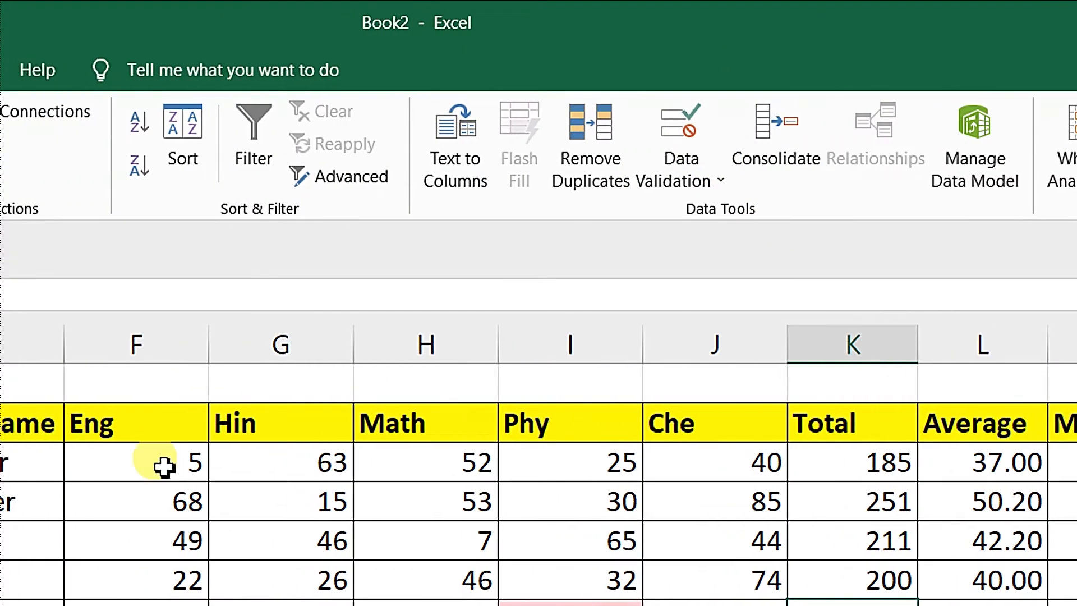
pyautogui.moveTo(164, 466); pyautogui.dragTo(163, 605)
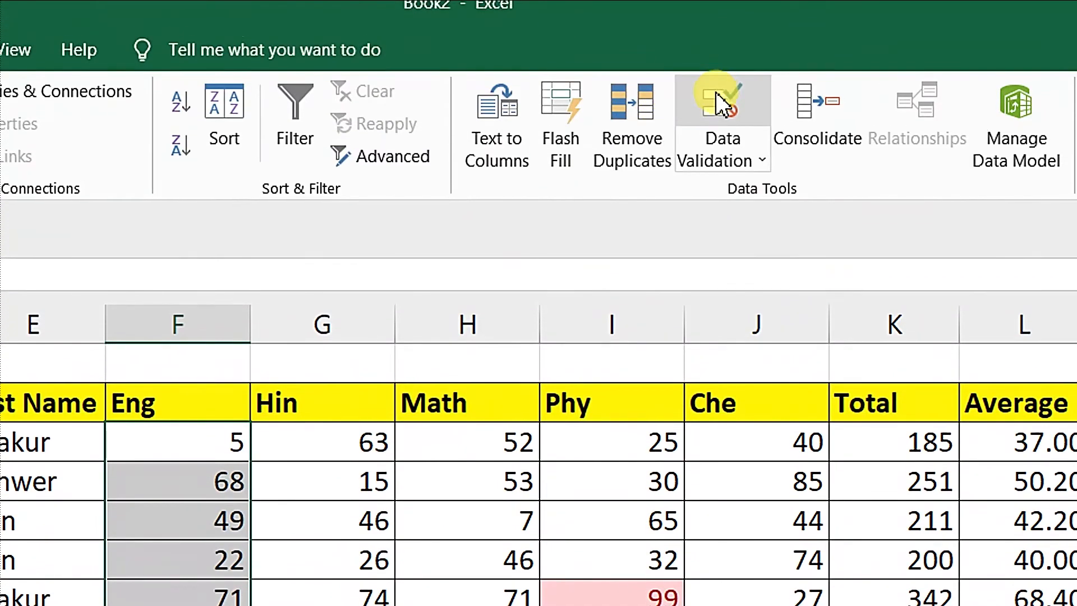
pyautogui.click(718, 0)
pyautogui.click(388, 475)
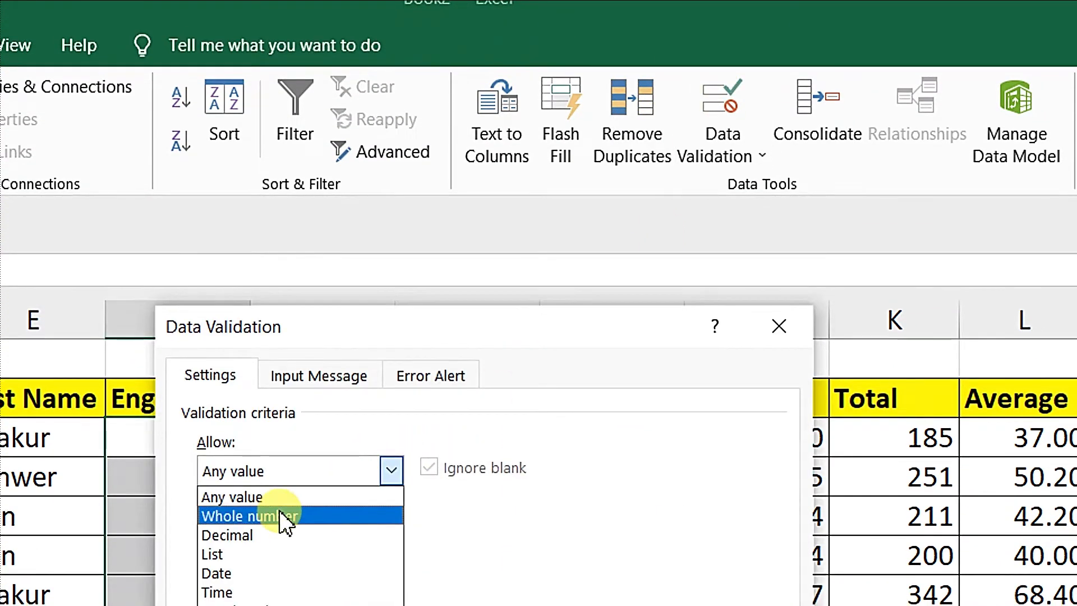
pyautogui.click(280, 516)
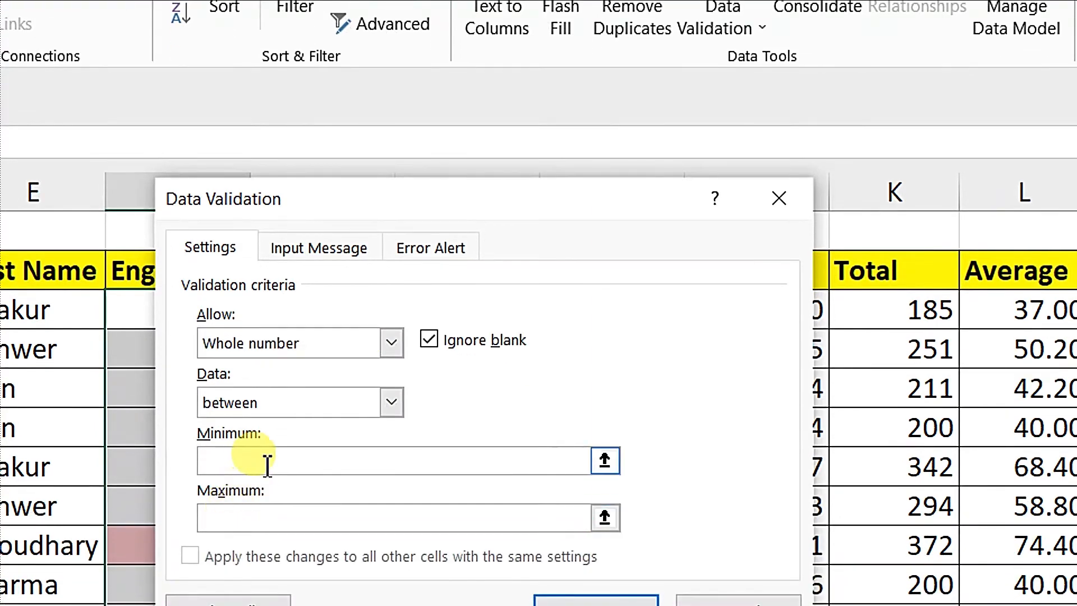
pyautogui.click(267, 589)
pyautogui.write('1')
pyautogui.click(263, 515)
pyautogui.write('100')
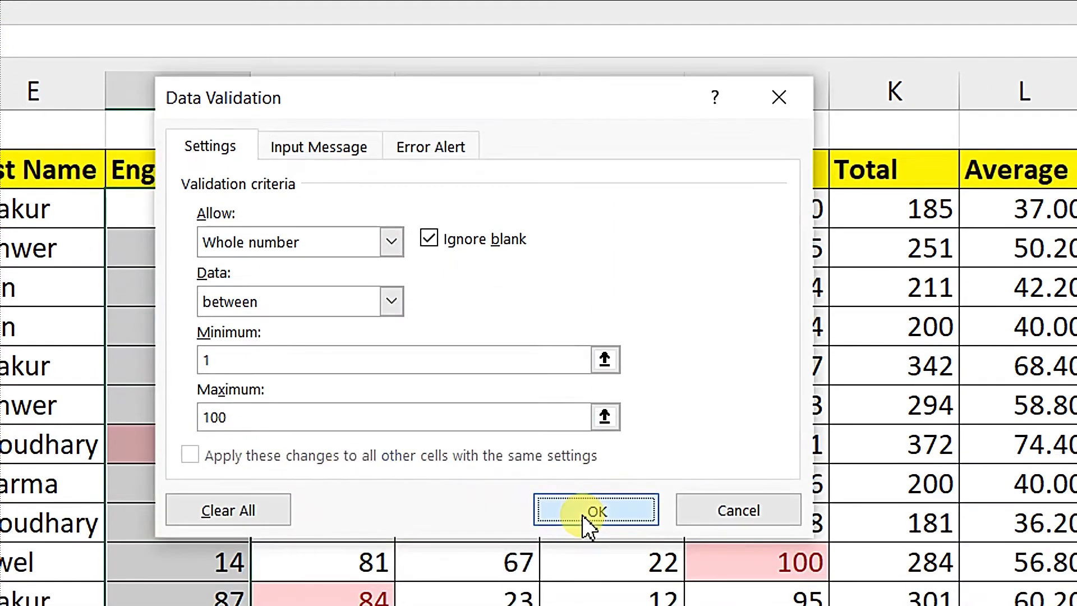
pyautogui.click(595, 561)
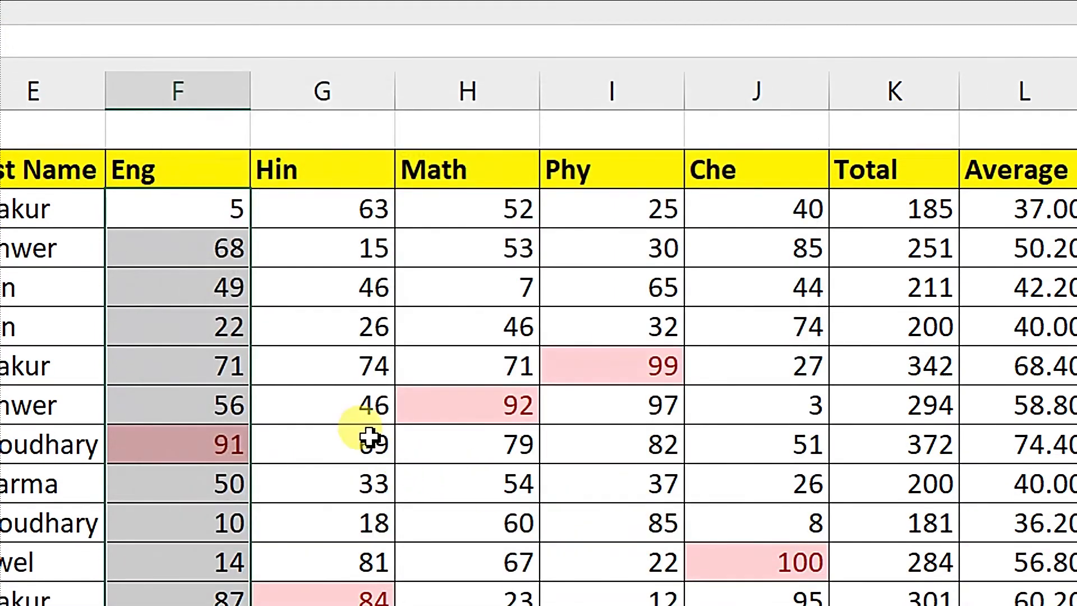
pyautogui.click(339, 407)
pyautogui.click(644, 343)
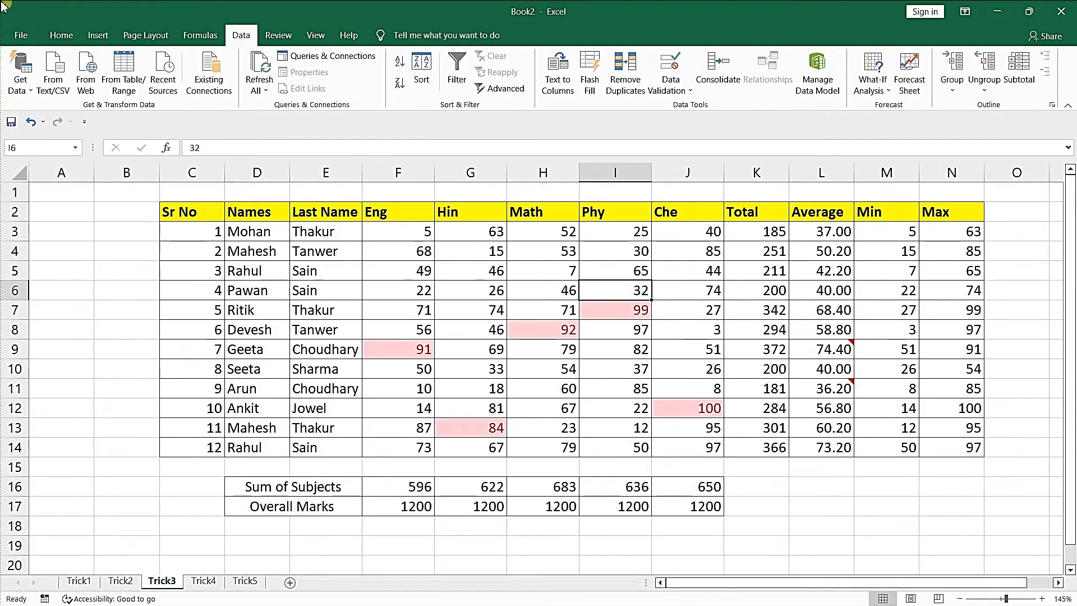
# Step: Select all cells with data validation on the Trick3 sheet using Find & Select
pyautogui.click(58, 36)
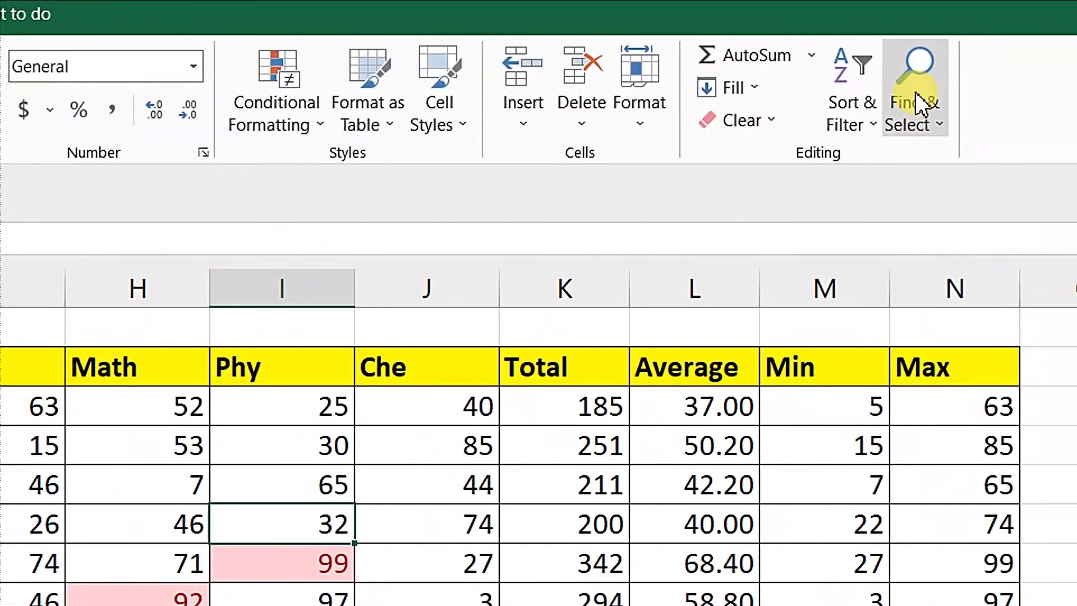
pyautogui.click(920, 104)
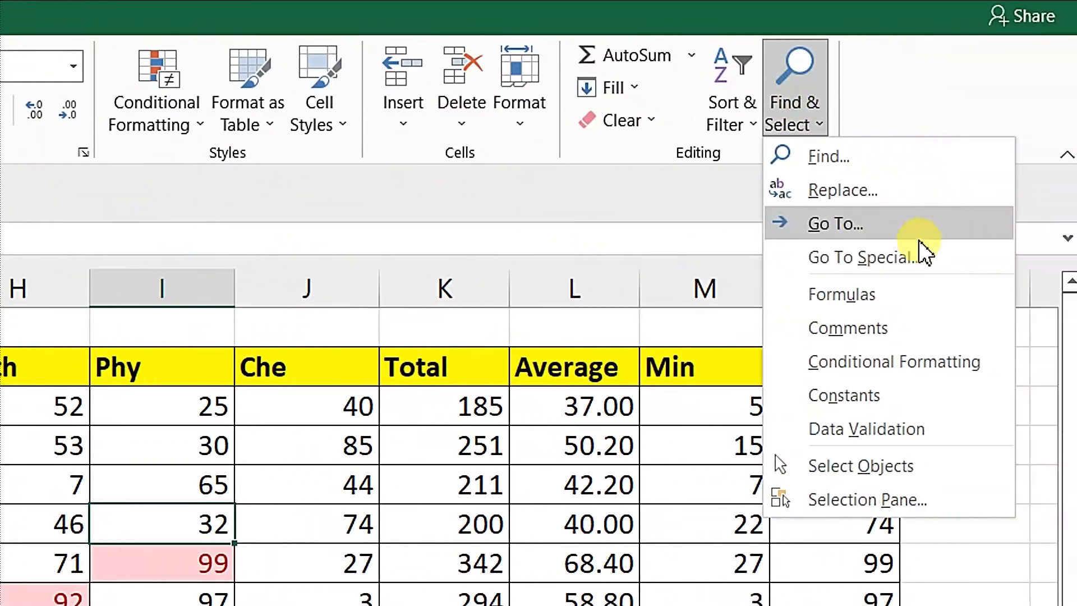
pyautogui.click(869, 442)
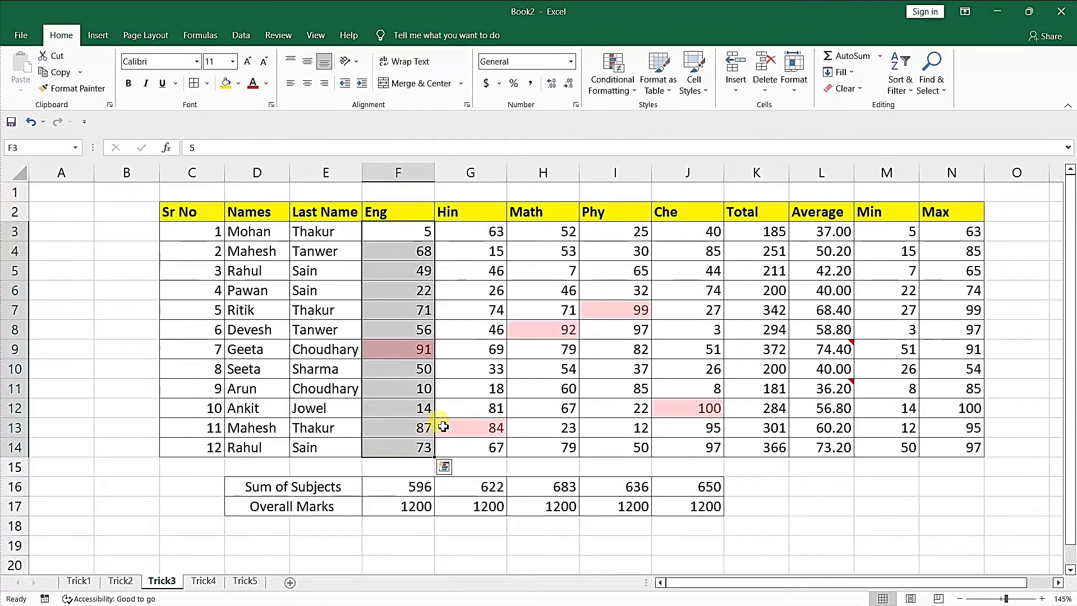
pyautogui.scroll(-3, 428, 433)
pyautogui.scroll(3, 428, 433)
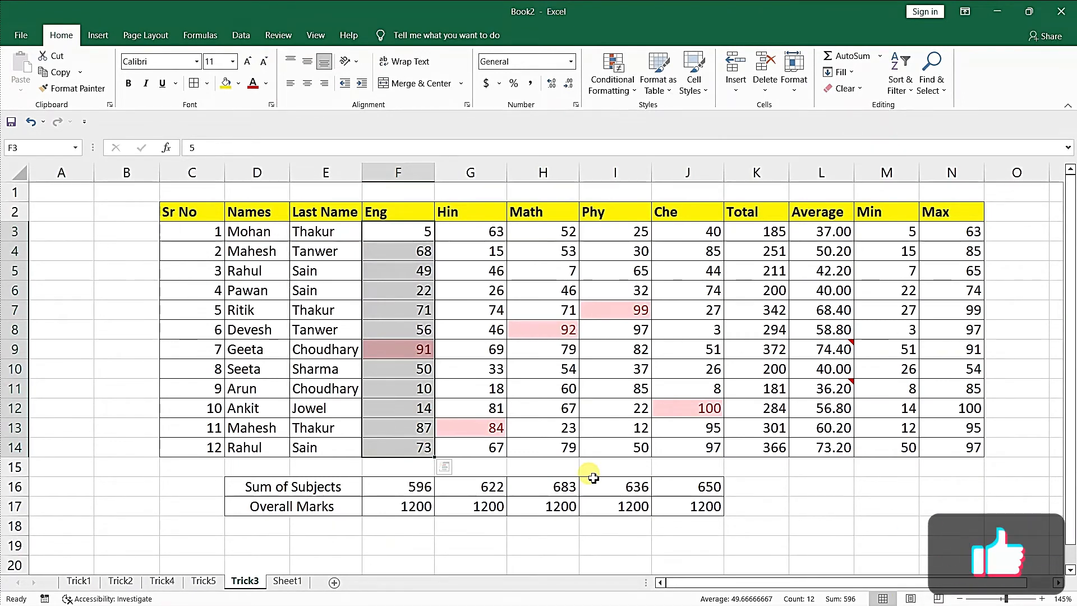
# Step: Switch to Sheet1 and use Select Objects to select both black rectangles and the blue ellipse together
pyautogui.hotkey('ctrl', 'pagedown')
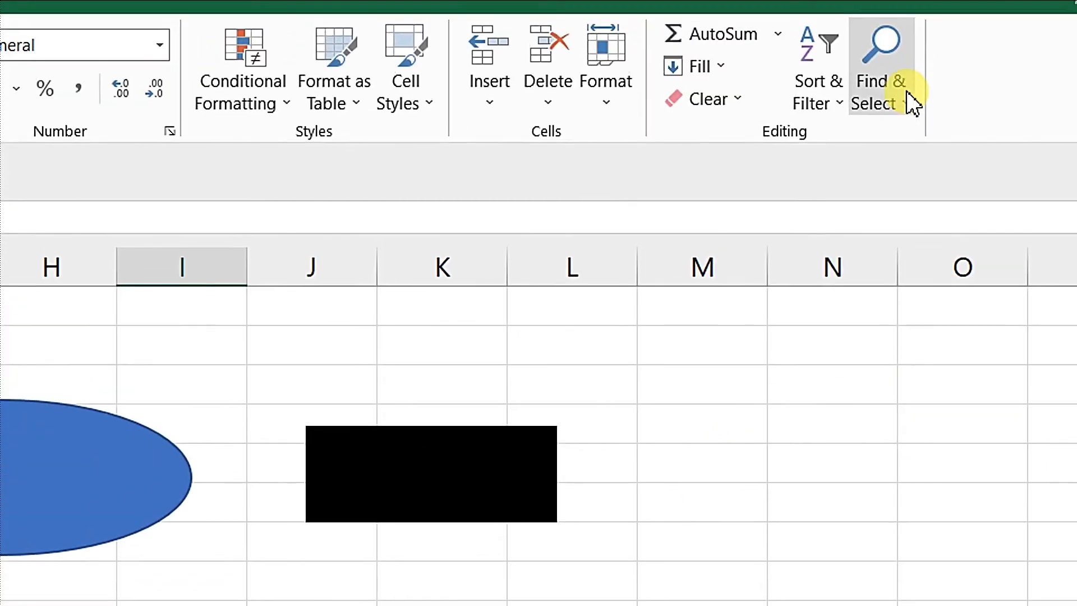
pyautogui.click(931, 76)
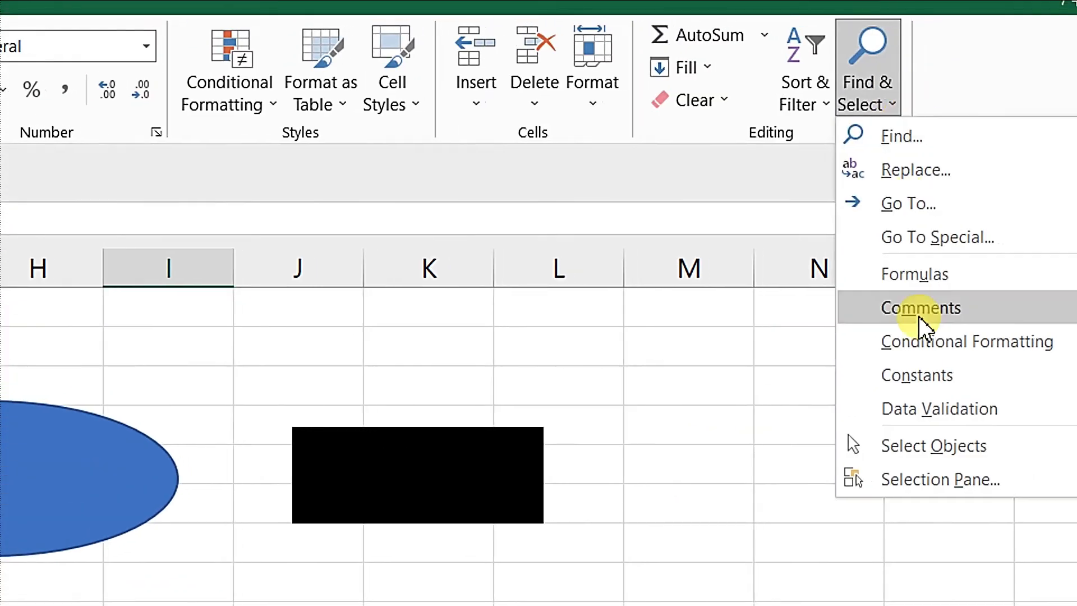
pyautogui.click(916, 445)
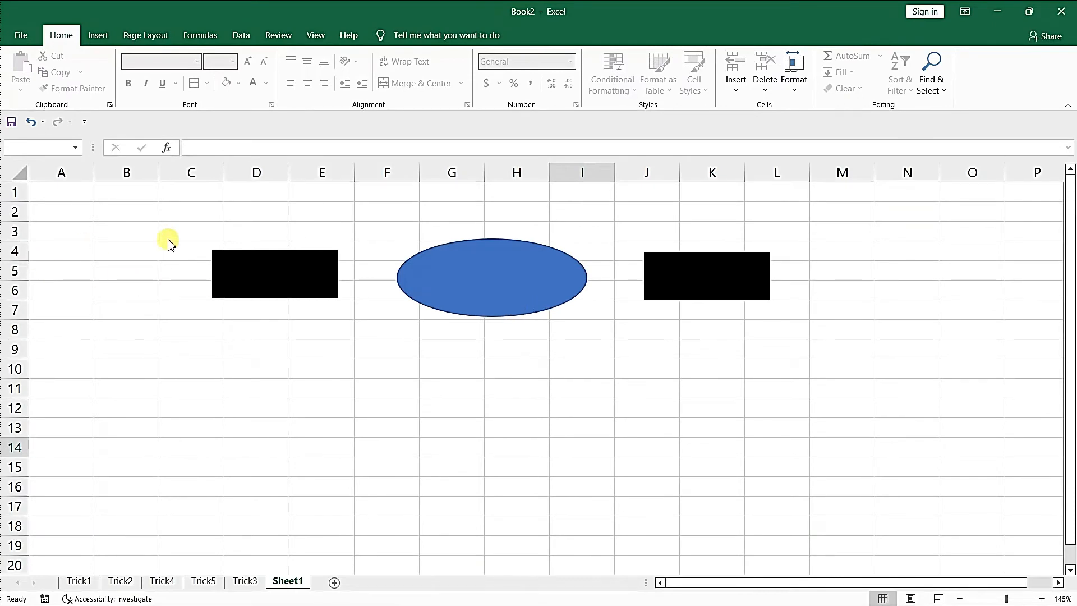
pyautogui.moveTo(173, 218); pyautogui.dragTo(799, 346)
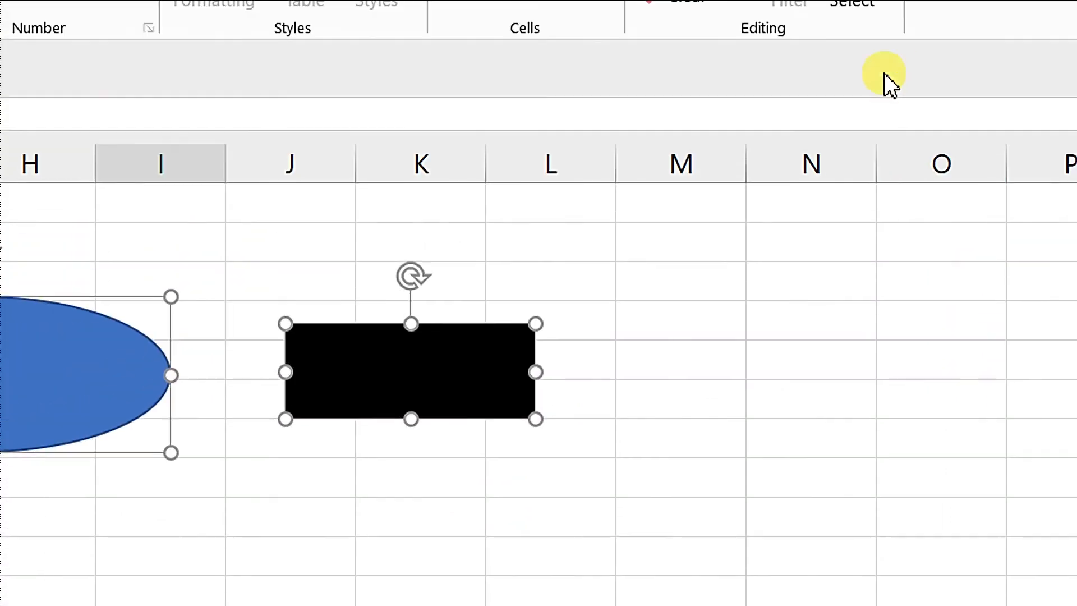
# Step: Turn off Select Objects and deselect the shapes on Sheet1 by selecting cell N5
pyautogui.click(929, 84)
pyautogui.click(848, 452)
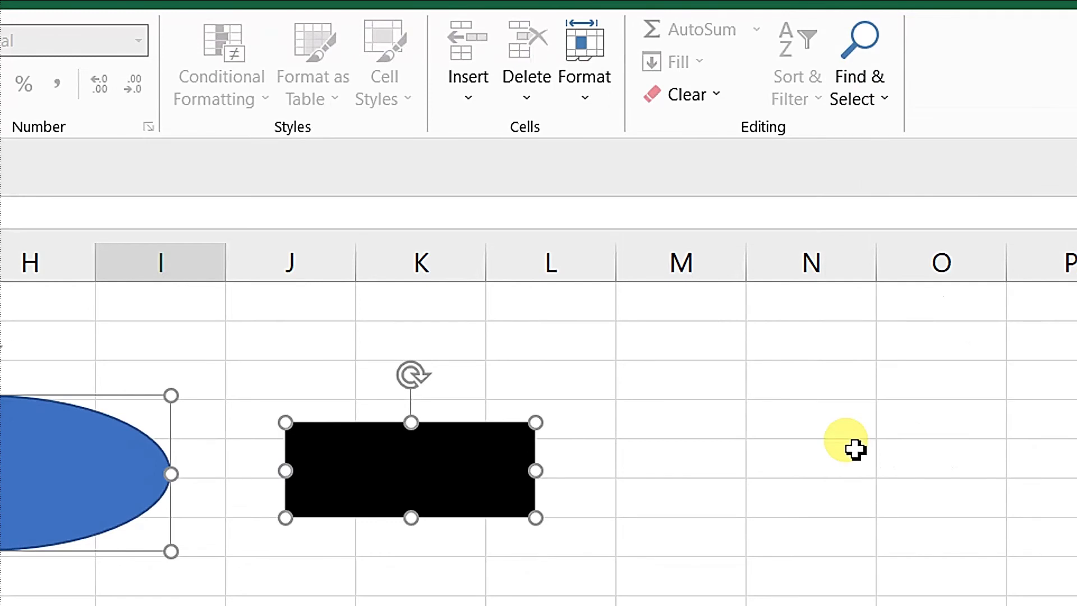
pyautogui.click(813, 452)
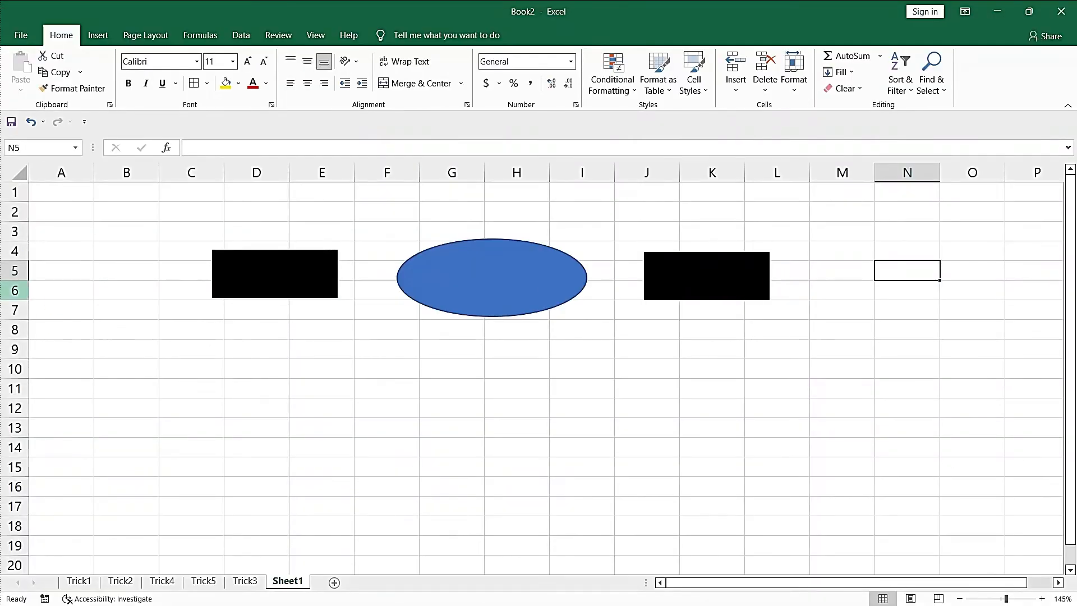
# Step: Select range C2:L11 around the shapes, reset the selection to cell K14, and display the Selection pane
pyautogui.moveTo(165, 209); pyautogui.dragTo(794, 385)
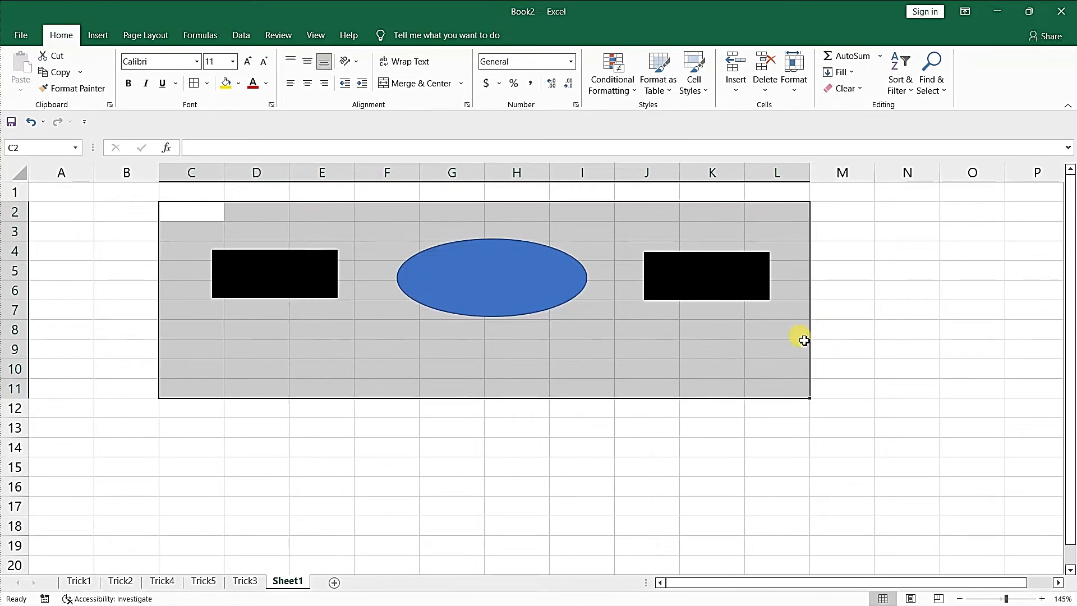
pyautogui.click(738, 446)
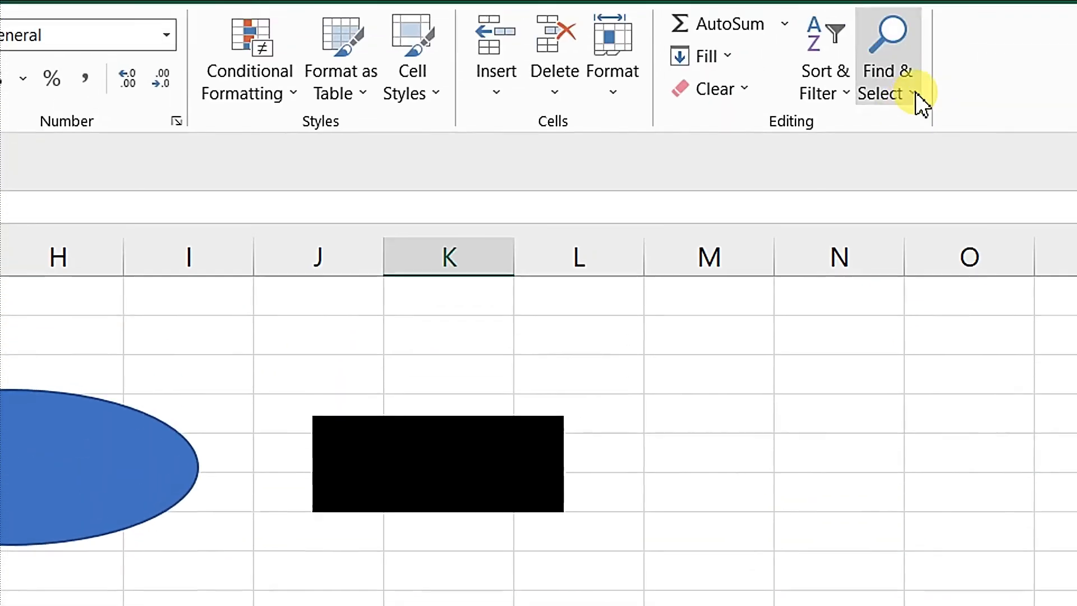
pyautogui.click(922, 104)
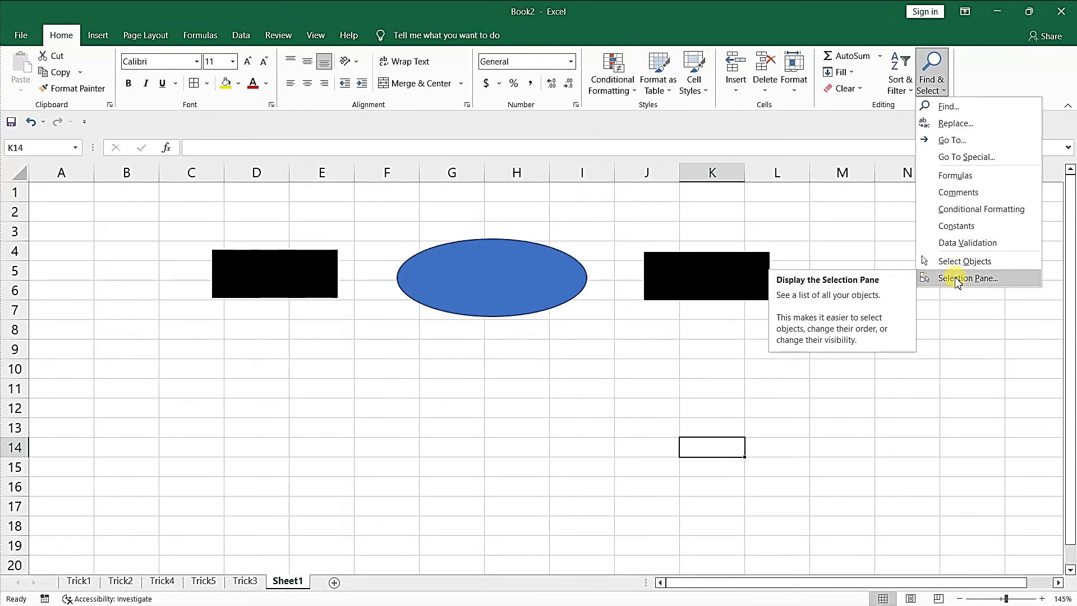
pyautogui.click(958, 278)
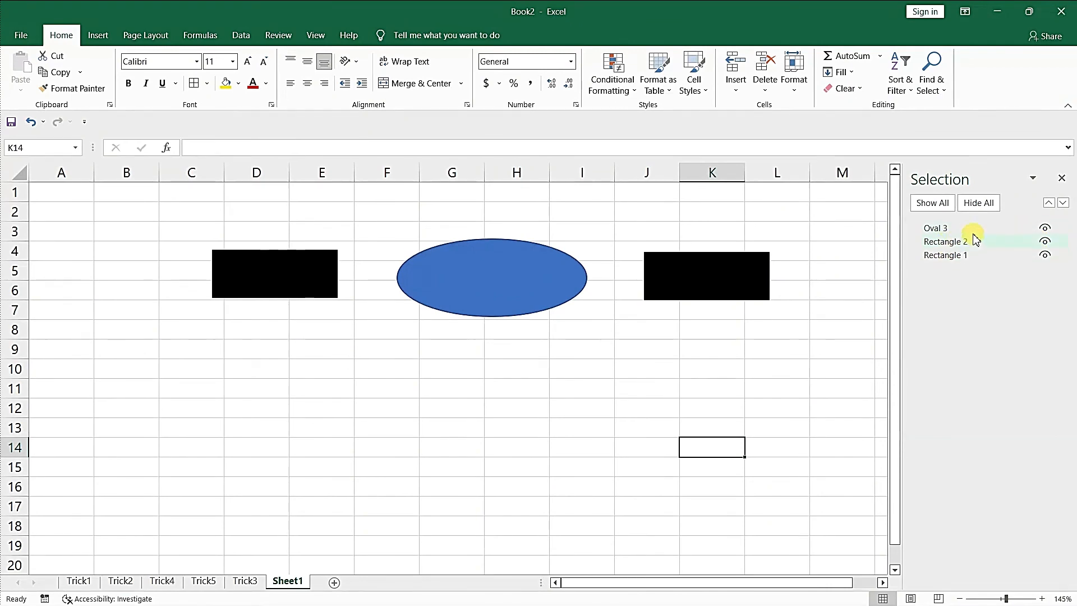
# Step: Hide all the shapes on Sheet1 at once, and show them all again
pyautogui.click(979, 203)
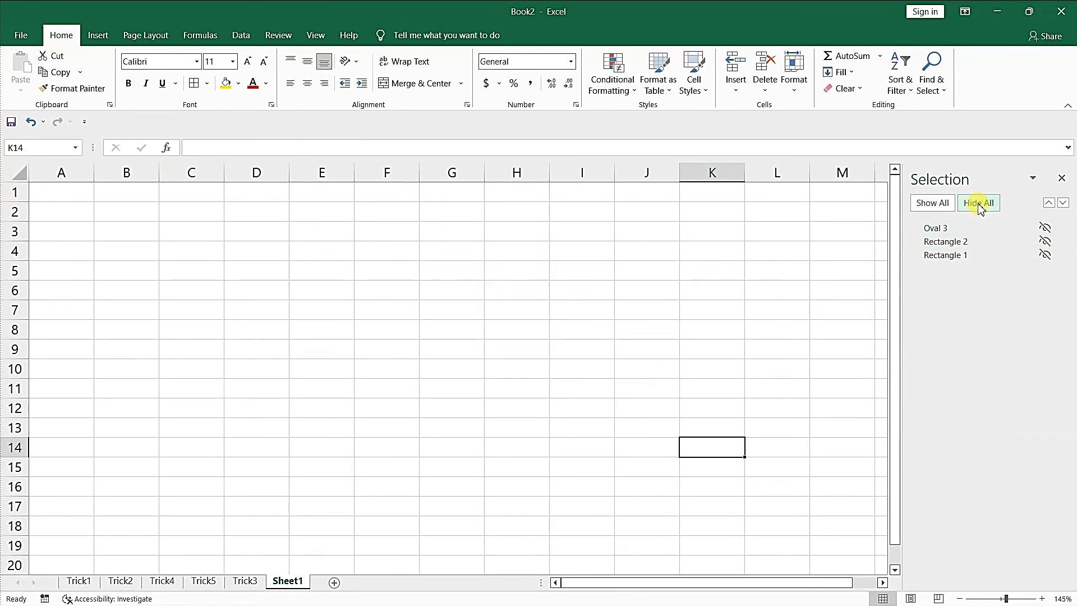
pyautogui.click(930, 209)
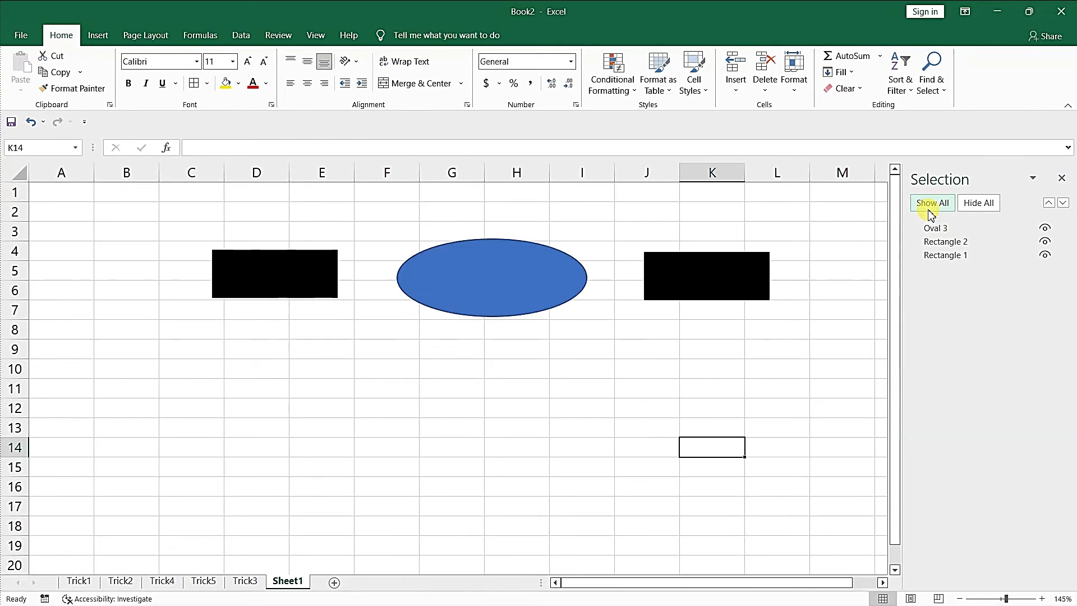
# Step: Send Oval 3 to the end of the shape stacking order, and bring it back to the front
pyautogui.moveTo(928, 248)
pyautogui.mouseDown()
pyautogui.moveTo(935, 225)
pyautogui.moveTo(950, 264)
pyautogui.mouseUp()
pyautogui.click(1048, 203)
pyautogui.click(1063, 203)
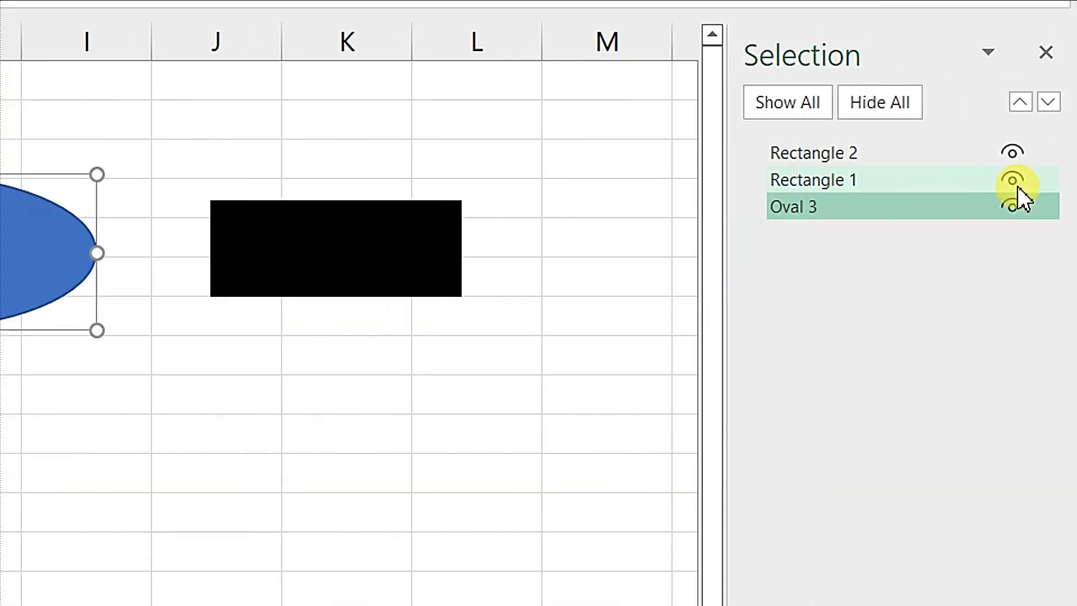
pyautogui.click(1031, 106)
pyautogui.click(1031, 105)
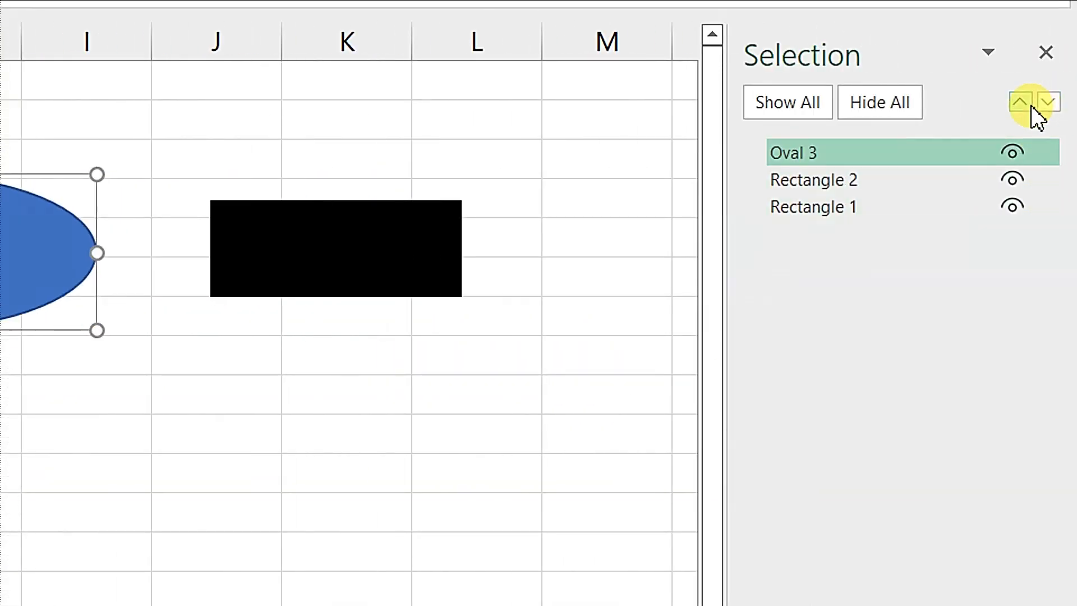
# Step: Hide all the shapes, check the print preview of Sheet1, and return to the sheet
pyautogui.click(878, 119)
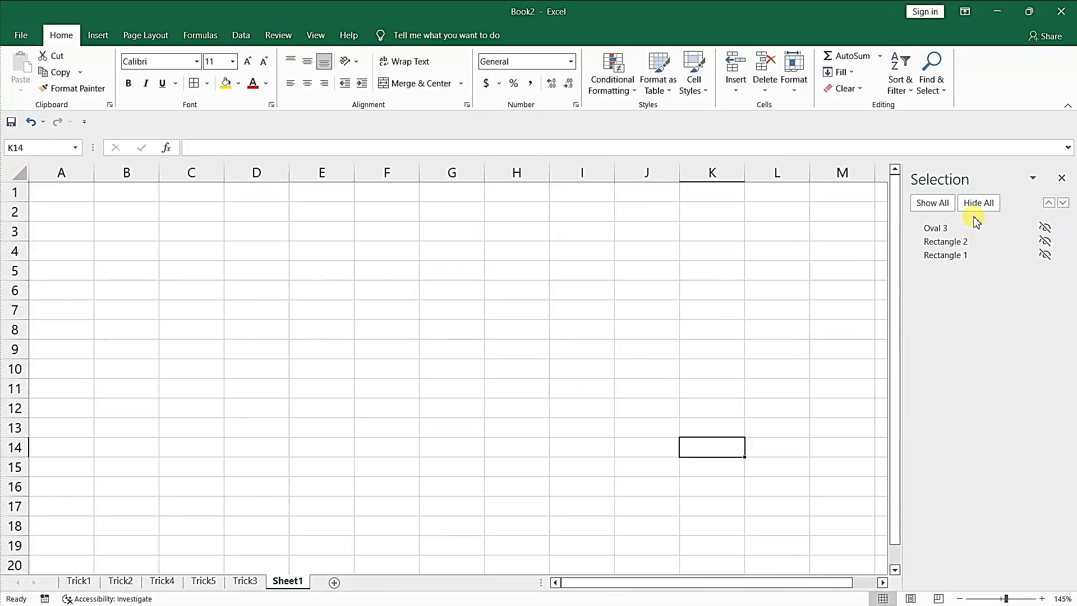
pyautogui.hotkey('ctrl', 'p')
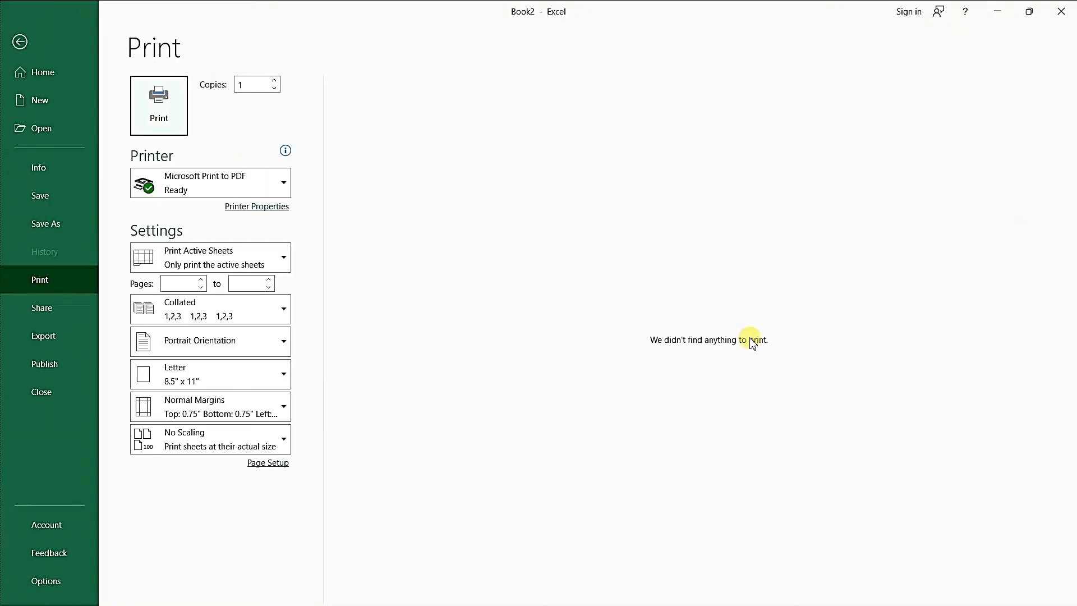
pyautogui.press('Escape')
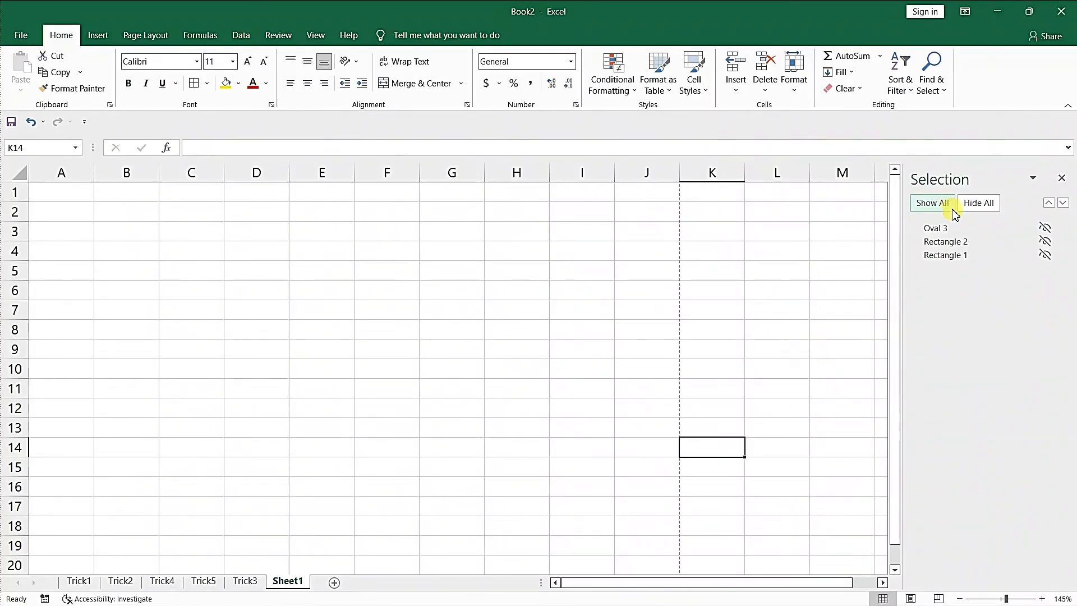
# Step: Show all the shapes again, check Sheet1's print preview with them visible, and return to the sheet
pyautogui.click(928, 205)
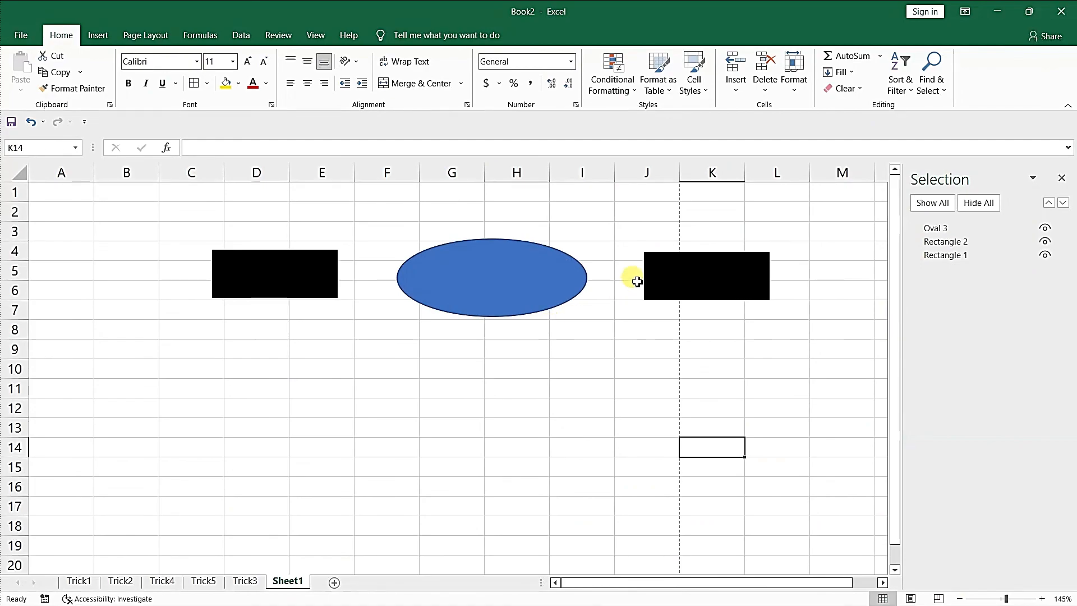
pyautogui.hotkey('ctrl', 'p')
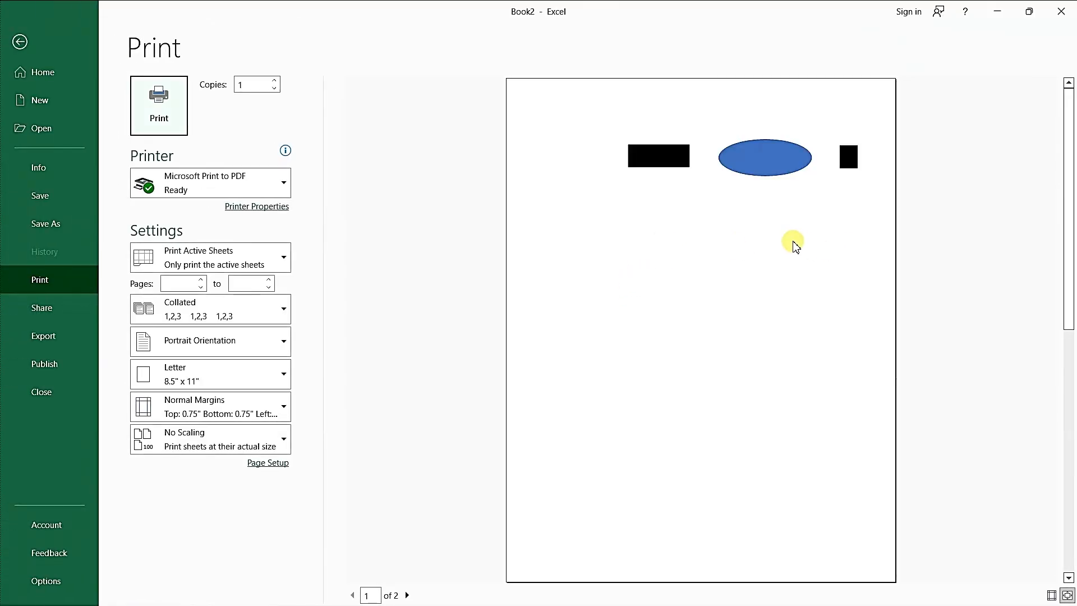
pyautogui.press('Escape')
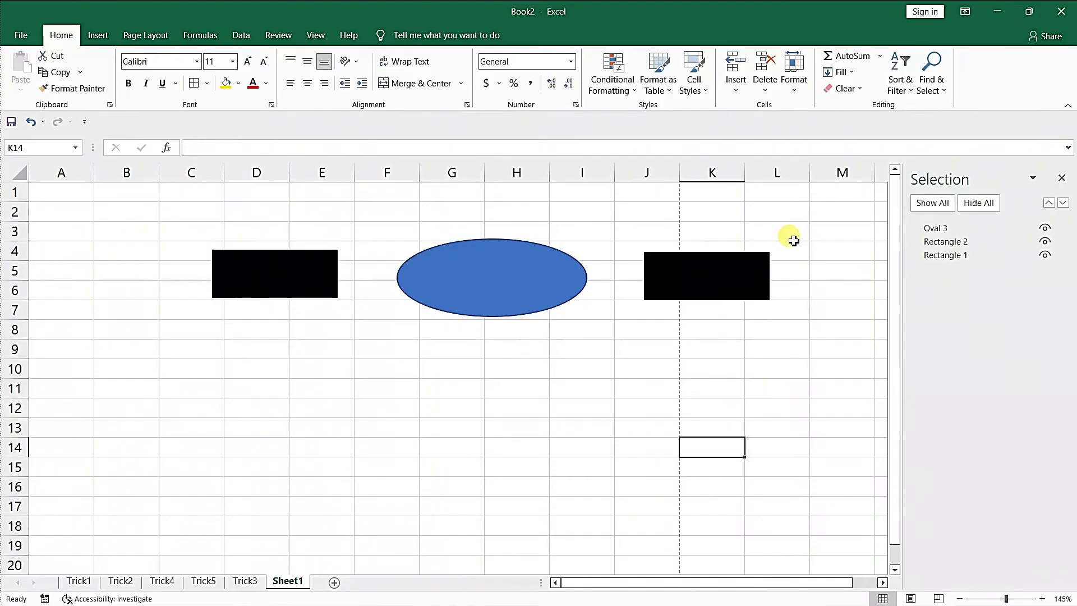
# Step: Display the Find & Select commands
pyautogui.click(932, 86)
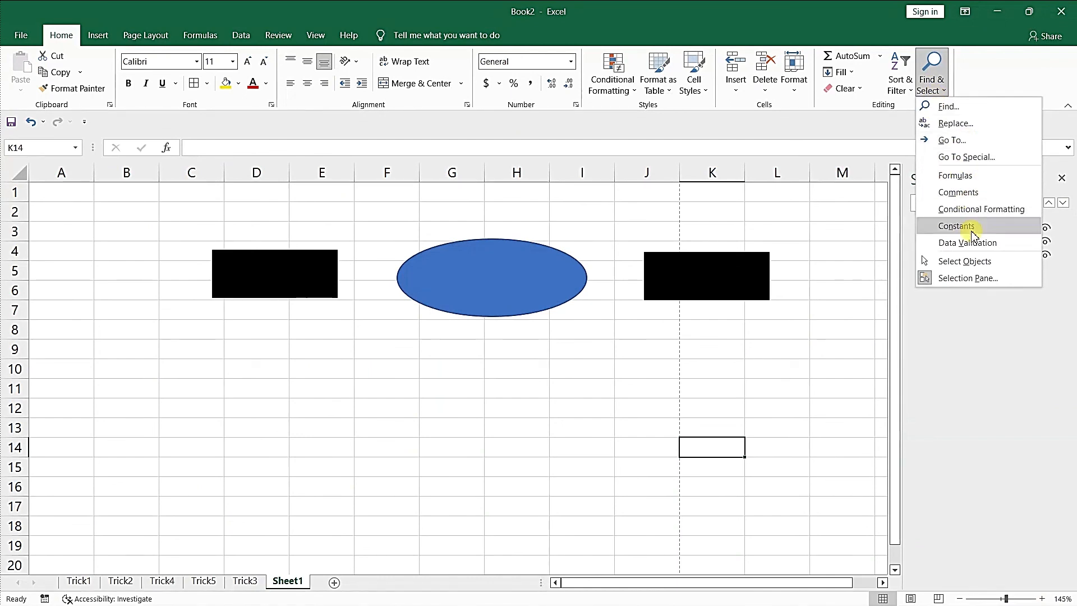